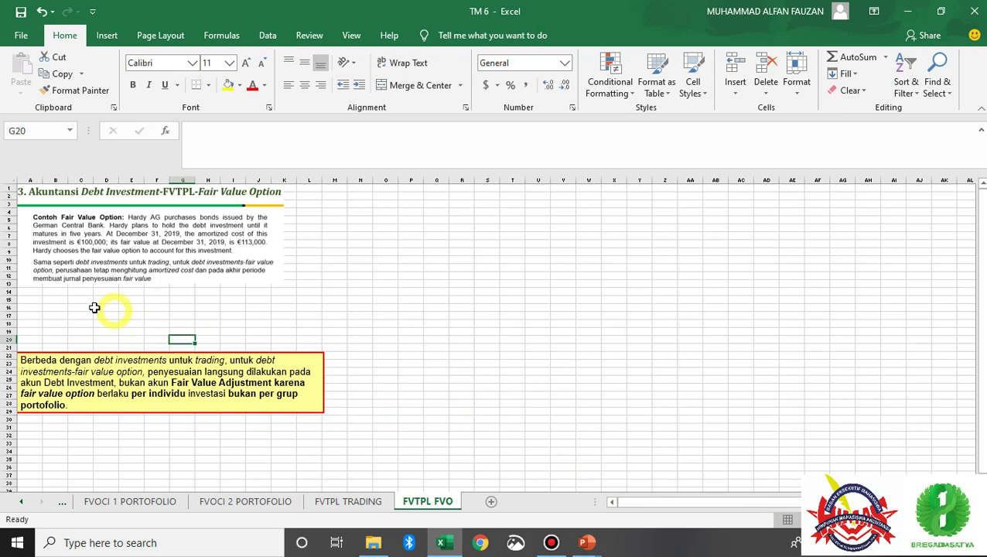
pyautogui.click(55, 300)
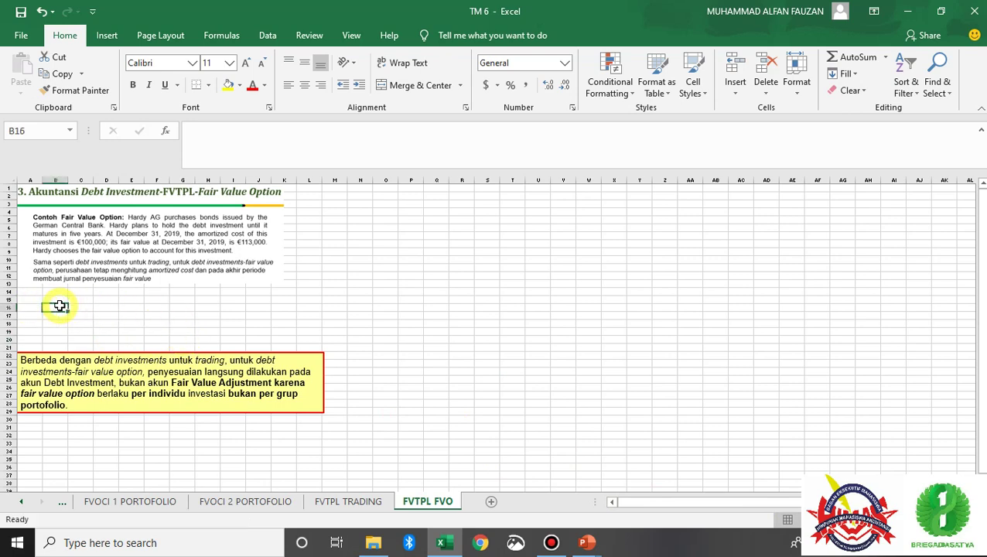
pyautogui.click(551, 542)
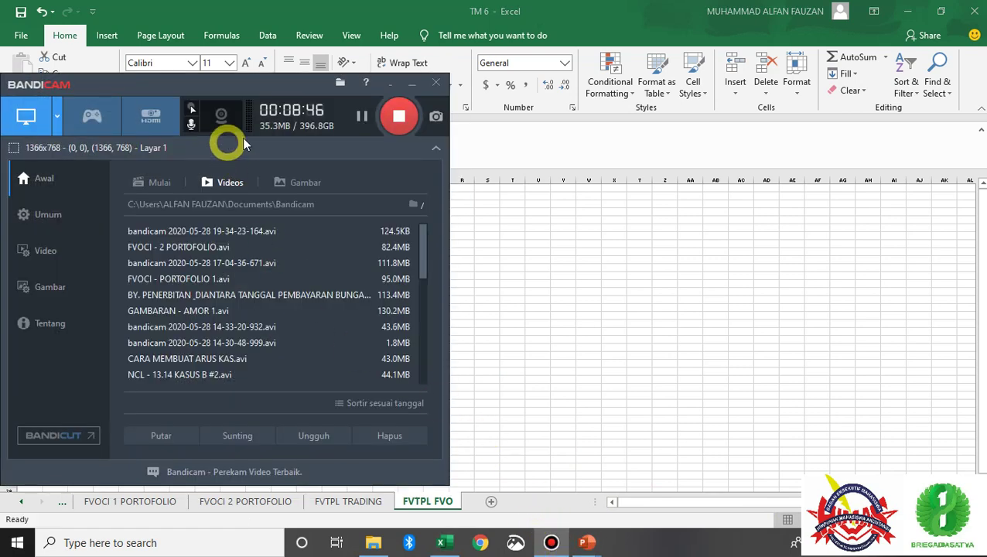
pyautogui.click(406, 90)
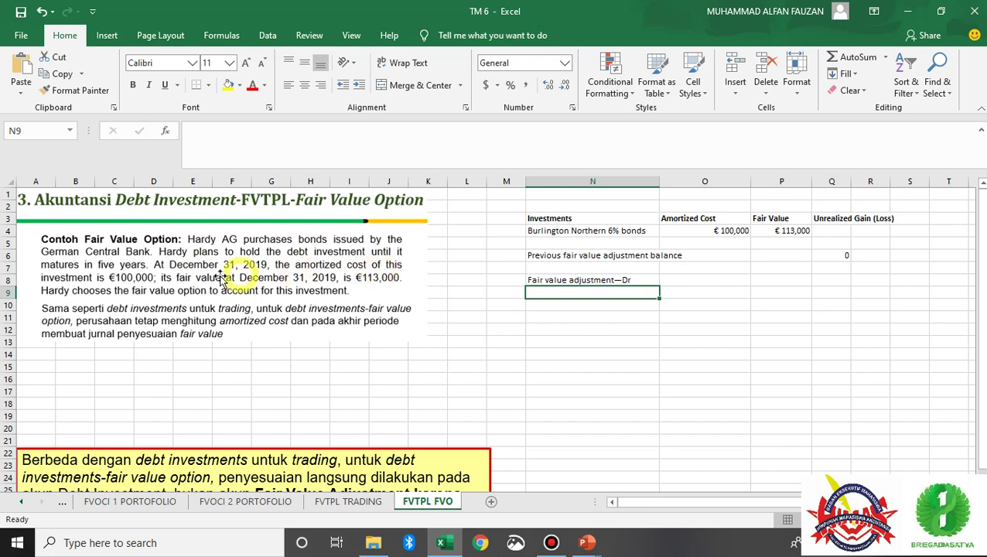
# Fit column Q to its heading and calculate the bond's unrealized gain in Q4 as fair value minus amortized cost, =P4-O4
pyautogui.click(719, 231)
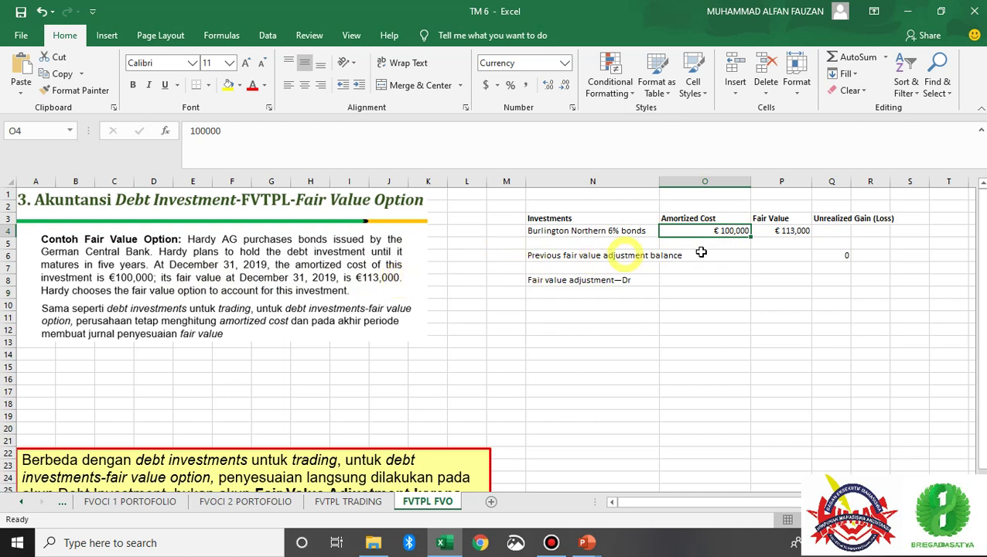
pyautogui.click(783, 253)
pyautogui.click(834, 230)
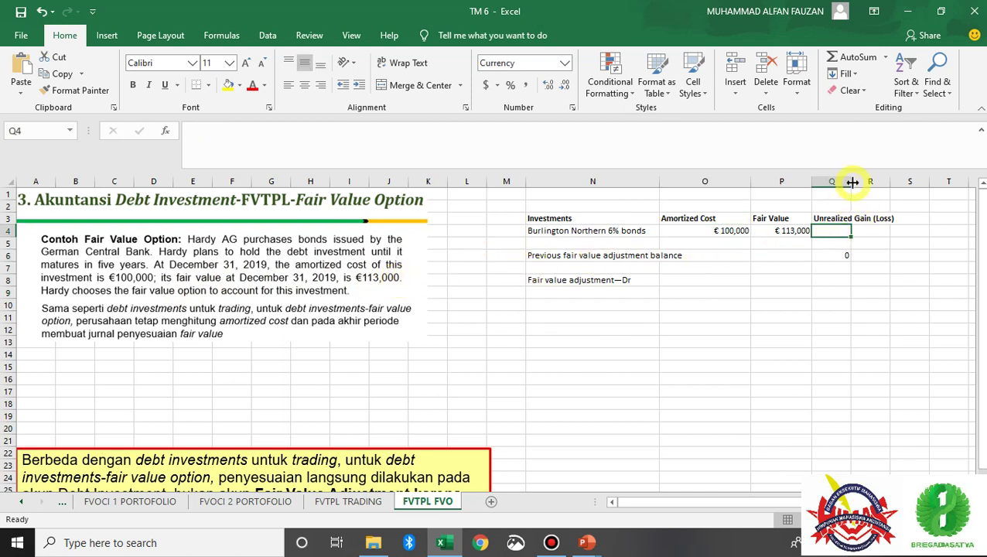
pyautogui.doubleClick(851, 181)
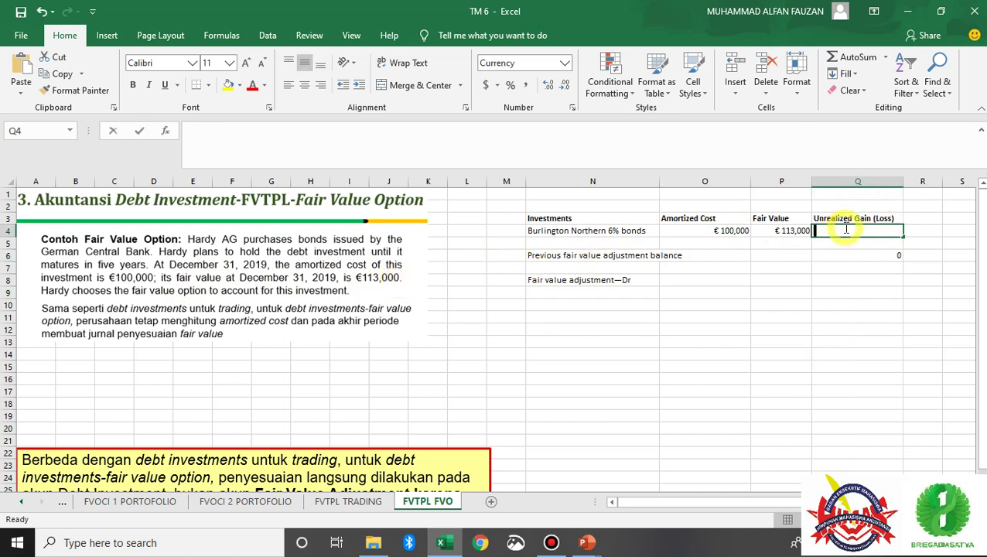
pyautogui.write('=')
pyautogui.click(789, 230)
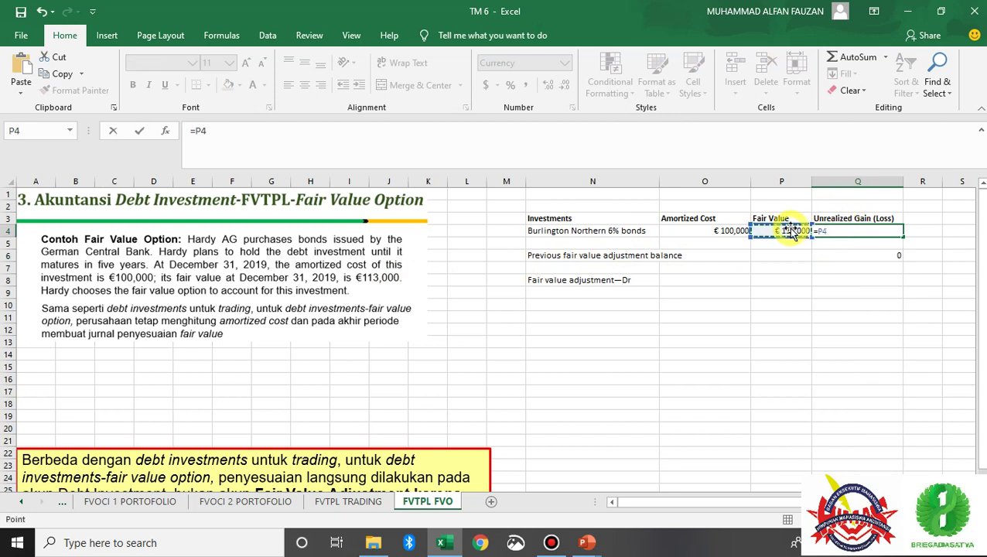
pyautogui.write('-')
pyautogui.click(713, 231)
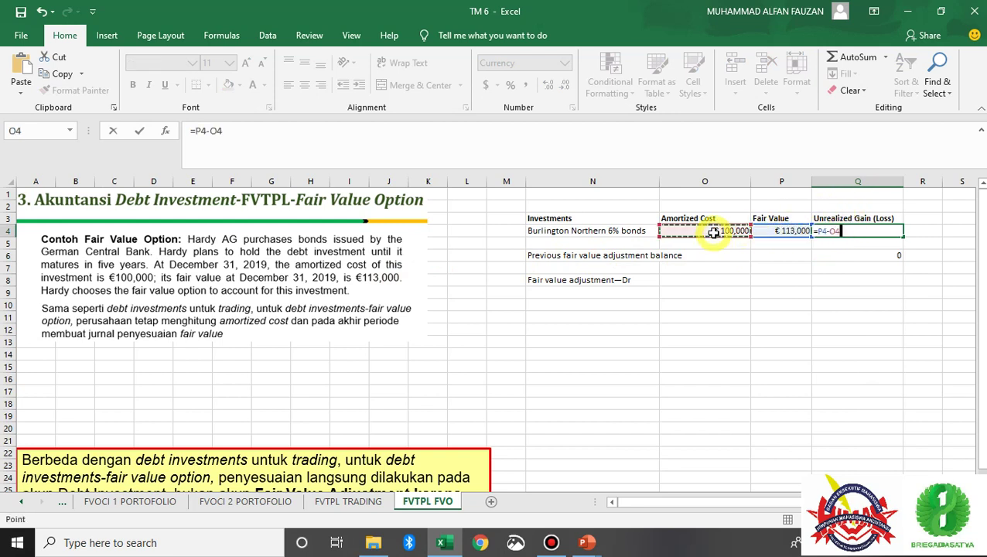
pyautogui.press('Return')
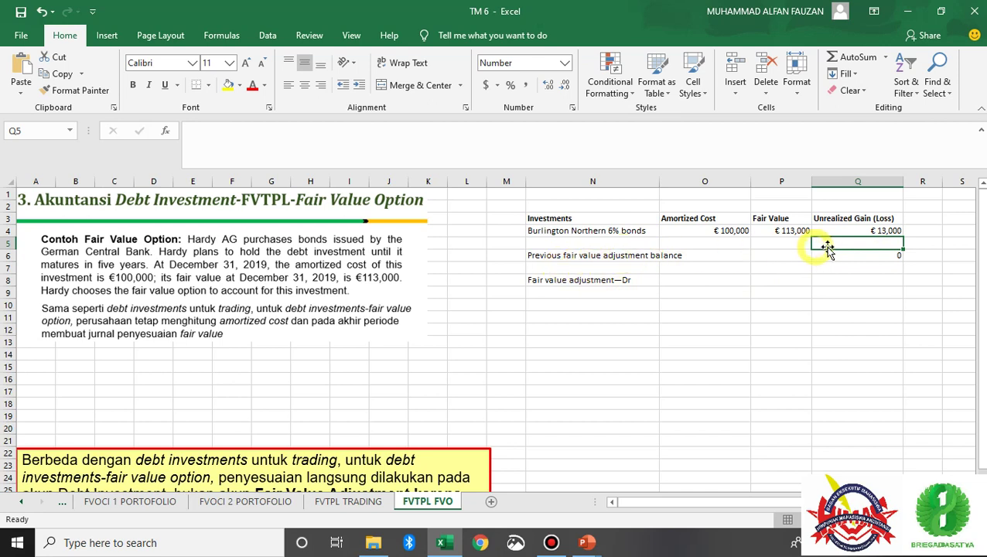
# Calculate the fair value adjustment in Q8 as the unrealized gain minus the previous adjustment balance, =Q4-Q6
pyautogui.click(823, 278)
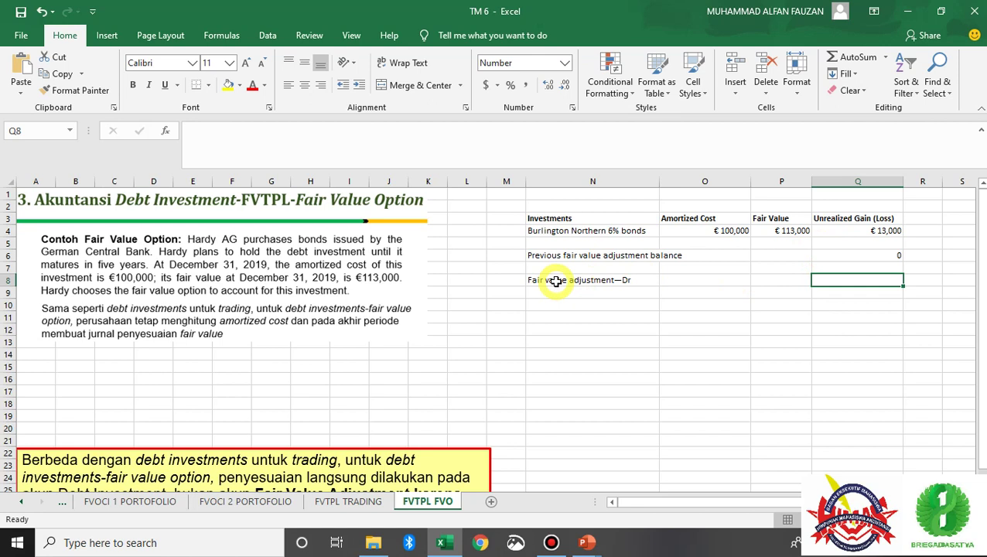
pyautogui.write('=')
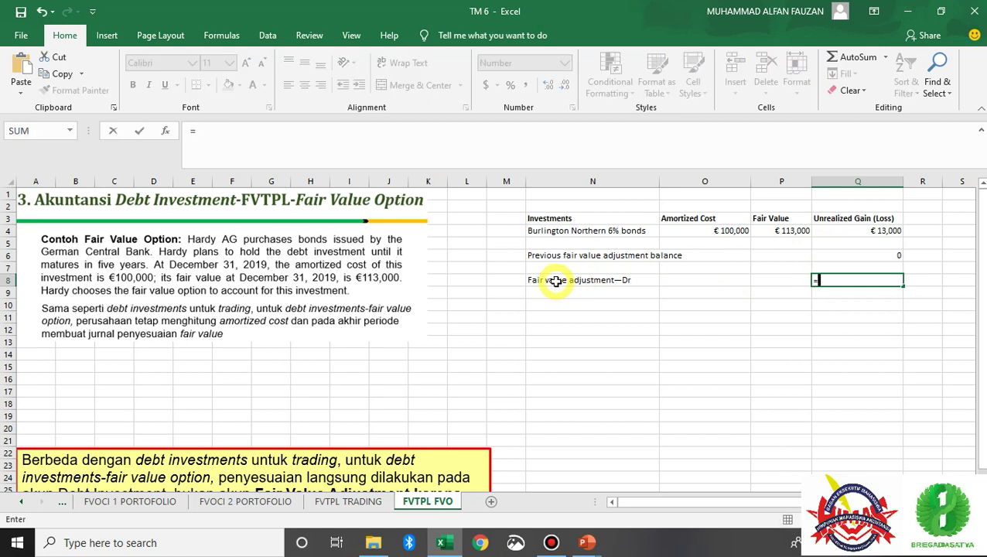
pyautogui.click(862, 230)
pyautogui.write('-')
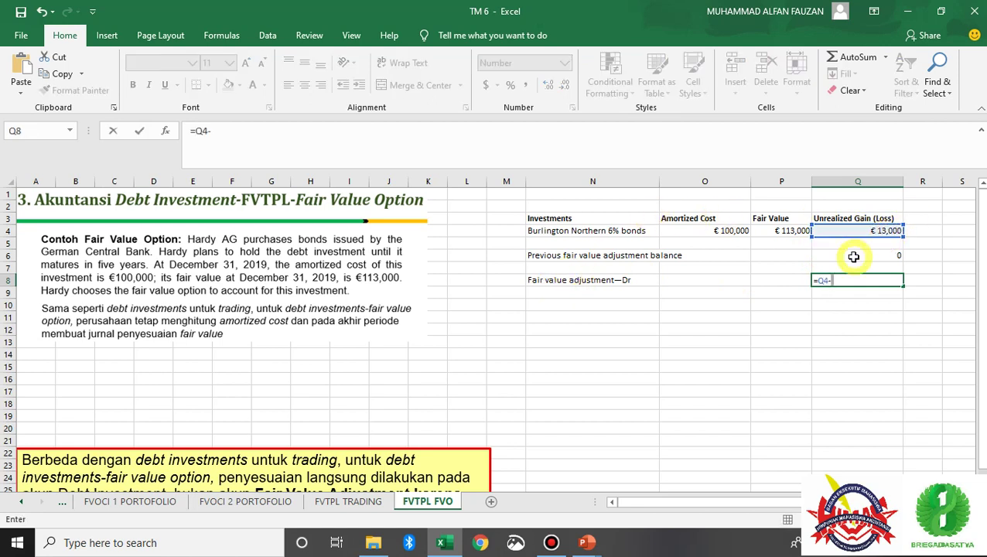
pyautogui.click(853, 257)
pyautogui.press('Return')
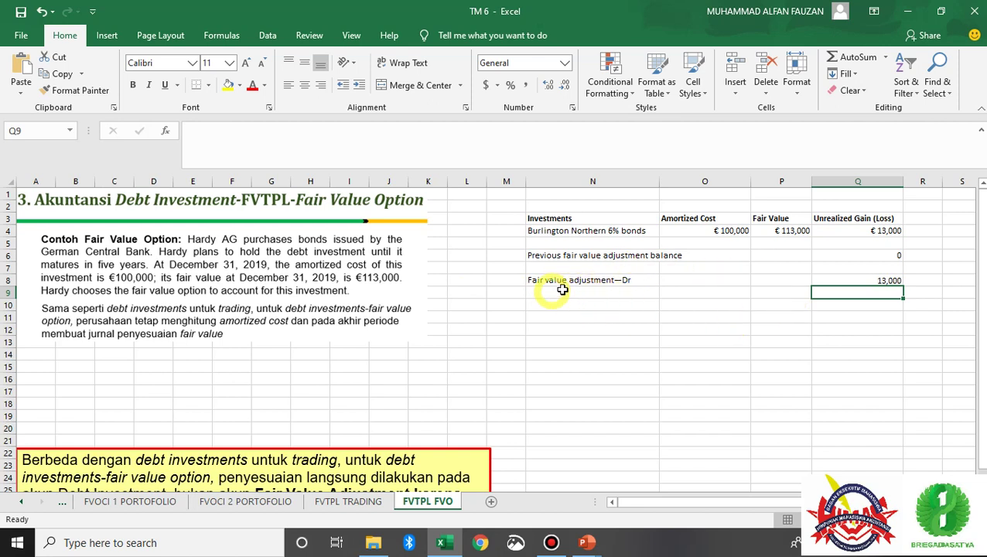
# Widen column C and enter the journal's debit account "Debt Investment" in C15
pyautogui.click(110, 367)
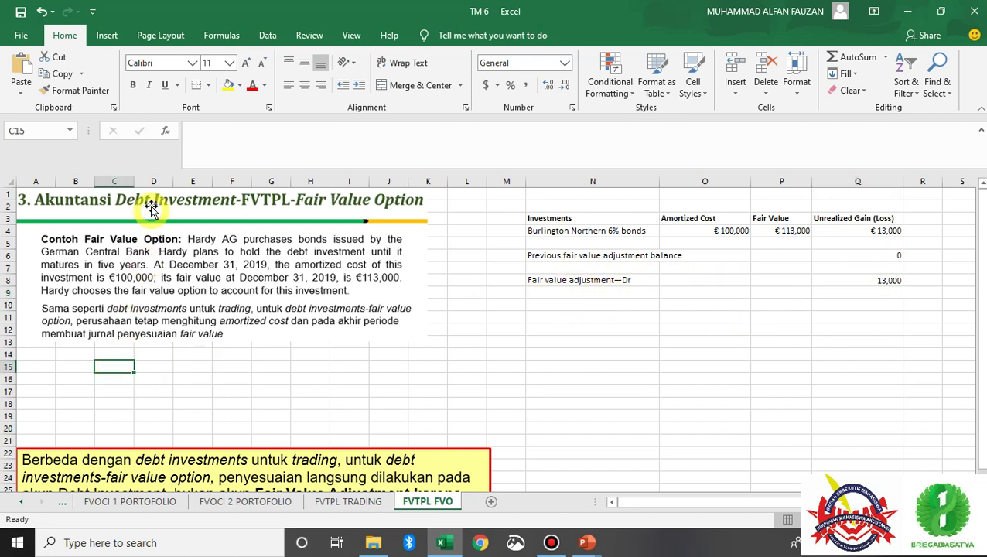
pyautogui.moveTo(134, 182); pyautogui.dragTo(200, 184)
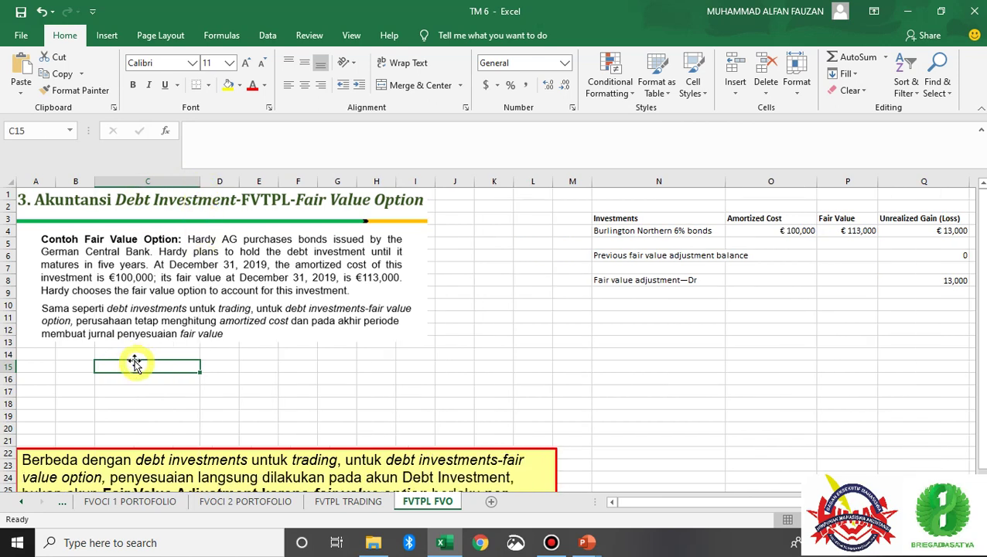
pyautogui.write('Debt Investment')
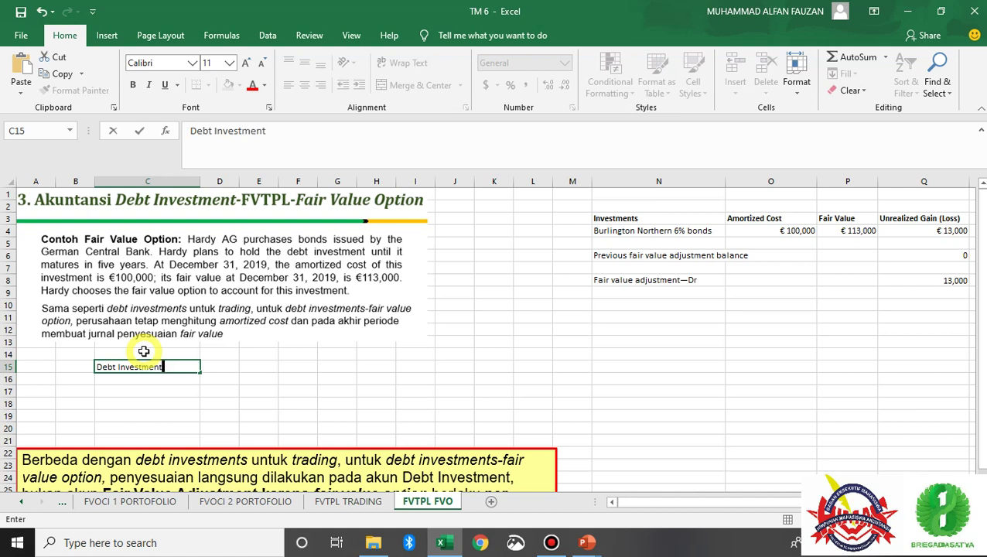
pyautogui.press('Return')
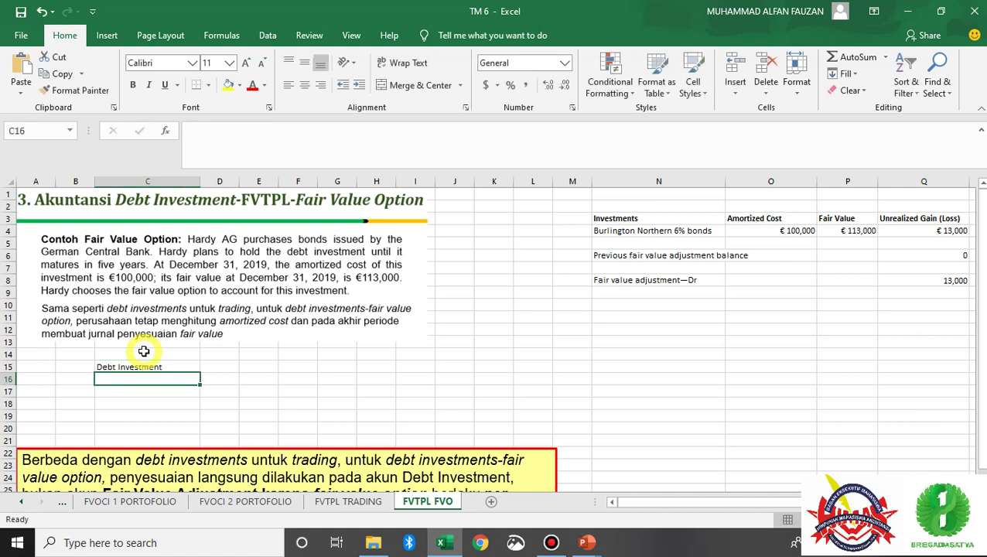
# Enter the credit account "Unrealized Holding Gain loss -- Income" in C16 and indent it two levels
pyautogui.write('Unr')
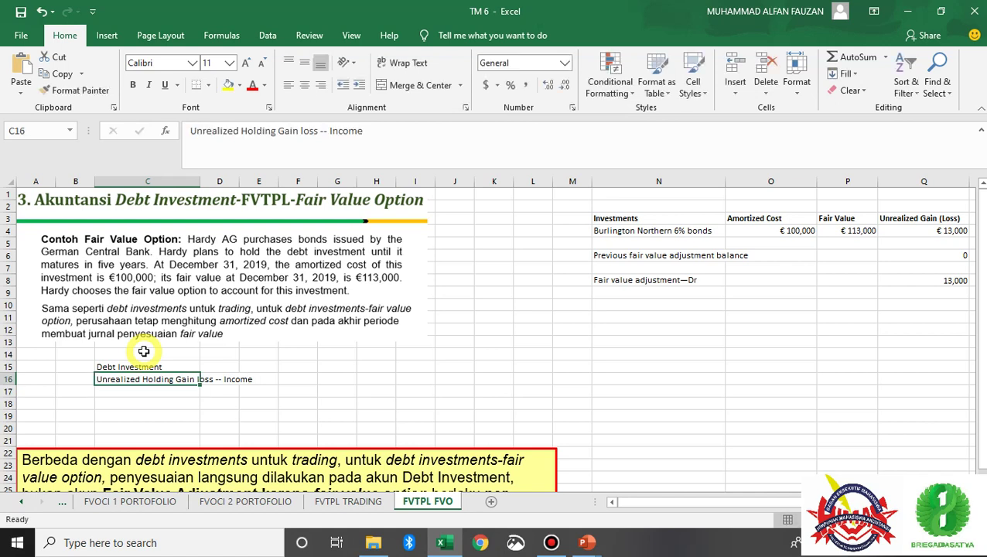
pyautogui.click(355, 86)
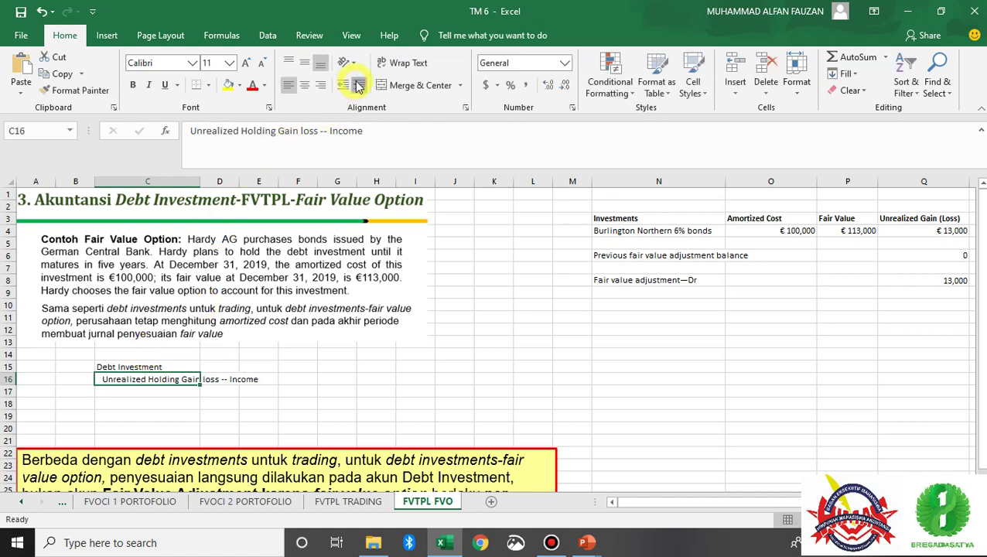
pyautogui.click(355, 85)
# Enter the journal date "31 des 19" in B15 and fit column C to its account names
pyautogui.click(89, 366)
pyautogui.write('3')
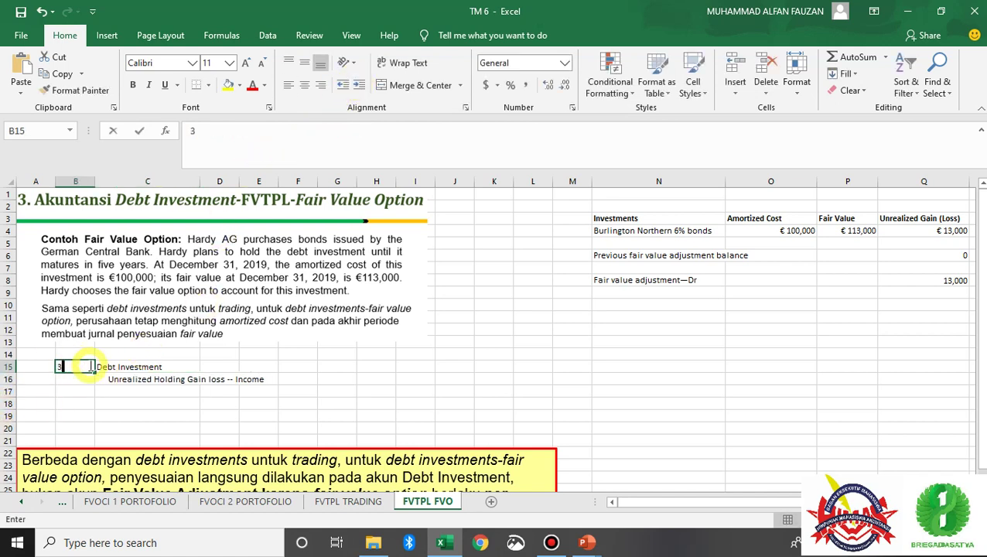
pyautogui.write('1 des 1')
pyautogui.press('Right')
pyautogui.press('Right')
pyautogui.press('Right')
pyautogui.press('Right')
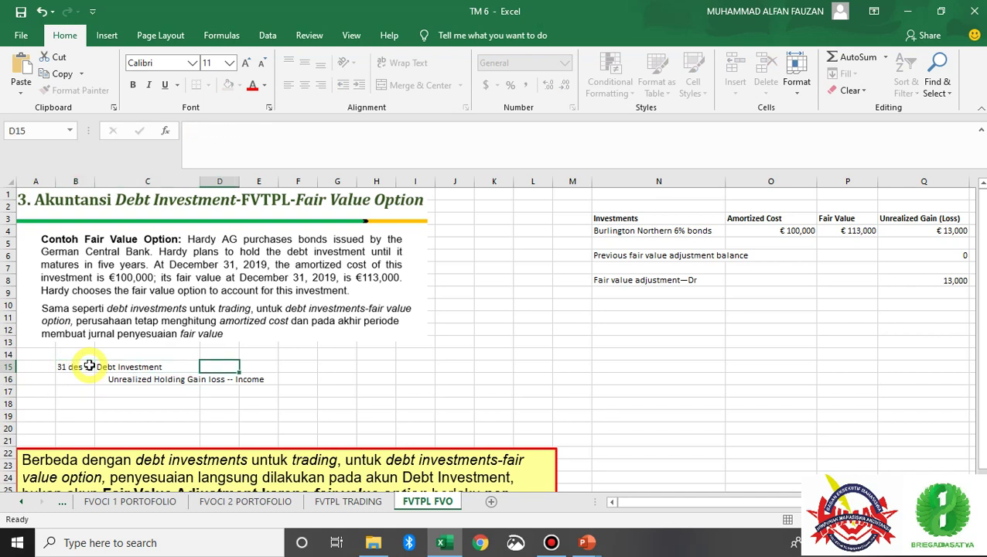
pyautogui.press('Left')
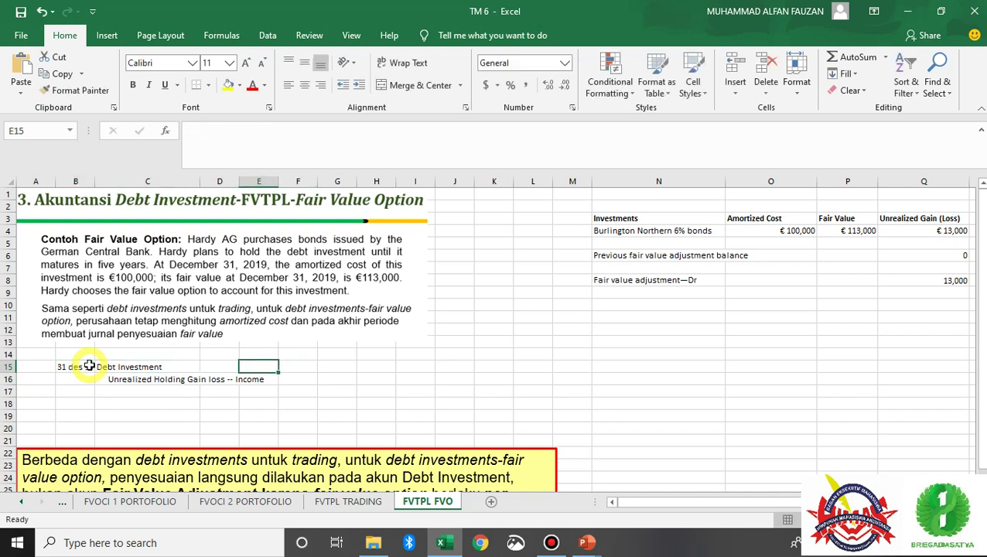
pyautogui.press('Left')
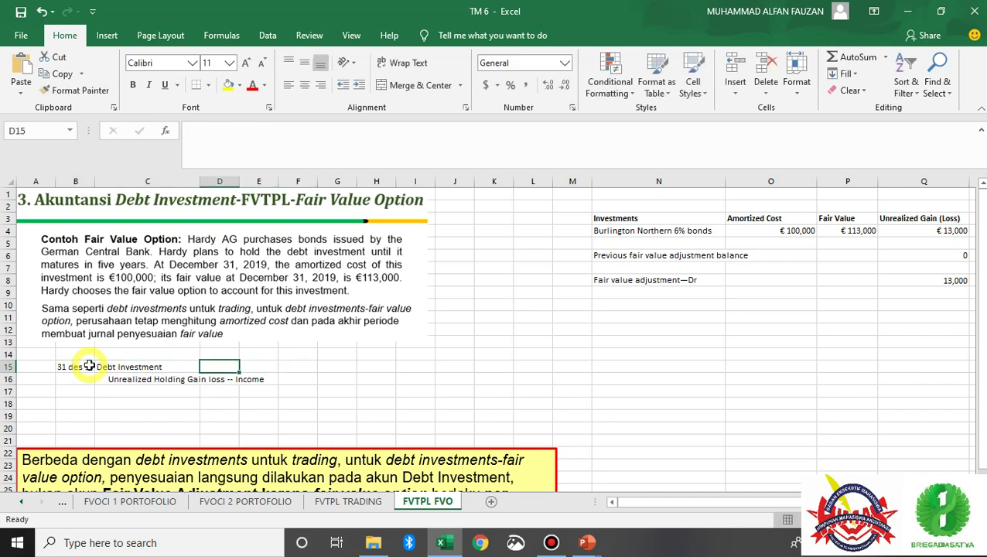
pyautogui.doubleClick(199, 178)
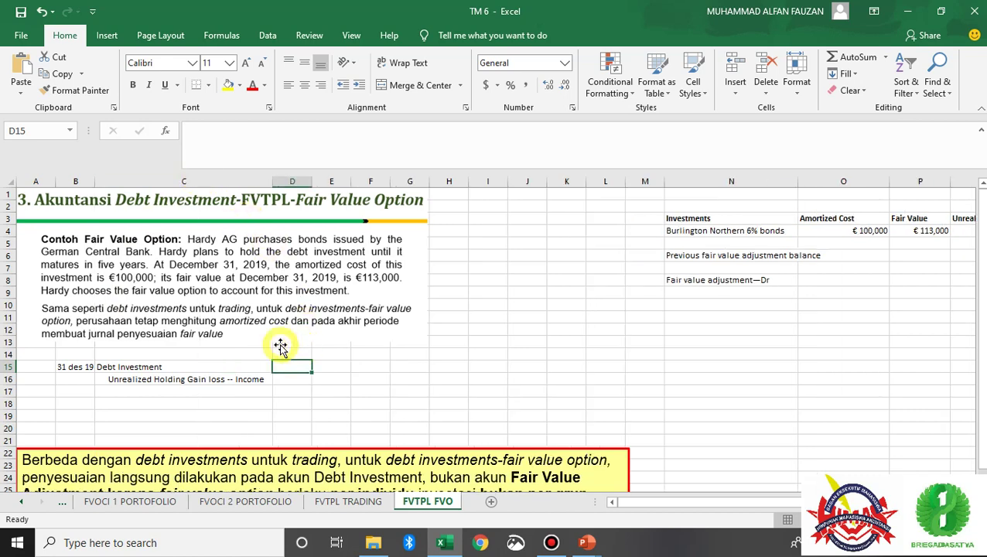
# Link the Debt Investment debit amount in D15 to the fair value adjustment with =Q8
pyautogui.write('=')
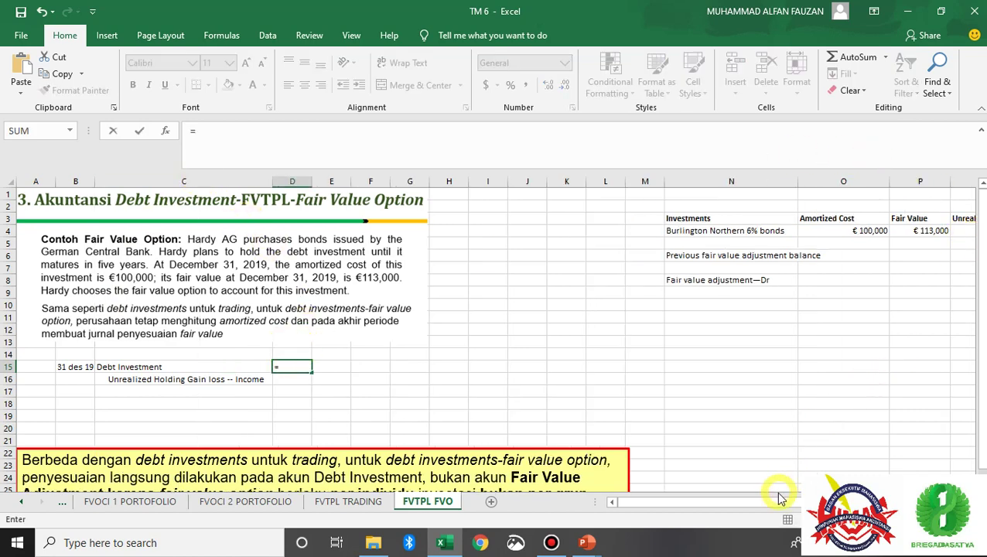
pyautogui.moveTo(781, 499); pyautogui.dragTo(803, 500)
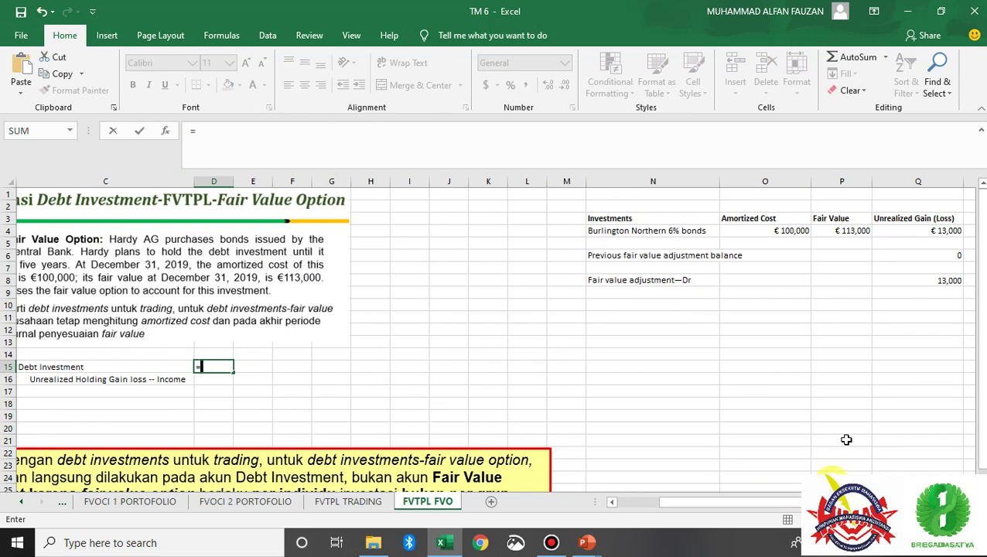
pyautogui.click(934, 282)
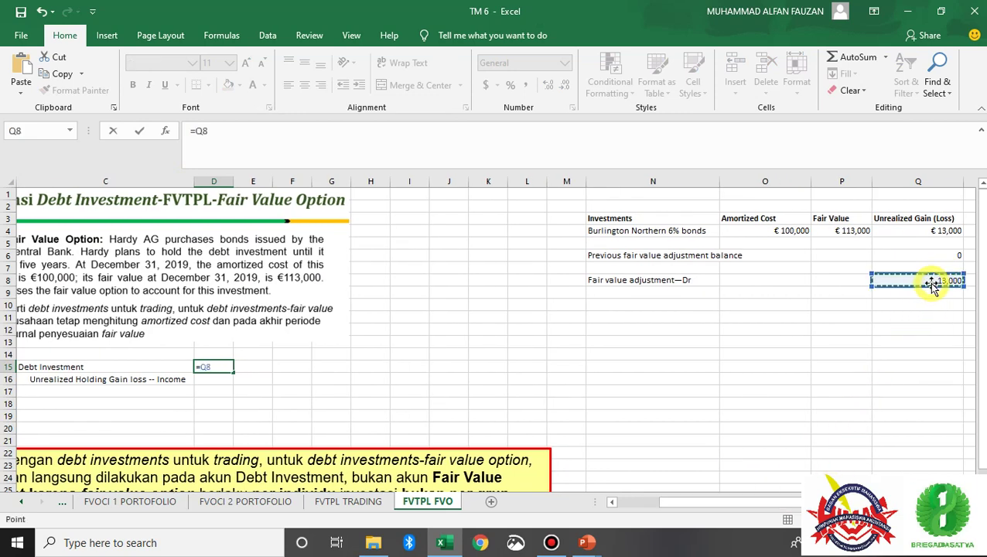
pyautogui.press('Return')
# Set the credit amount for the unrealized holding gain in E16 equal to the debit amount with =D15
pyautogui.press('Right')
pyautogui.write('=')
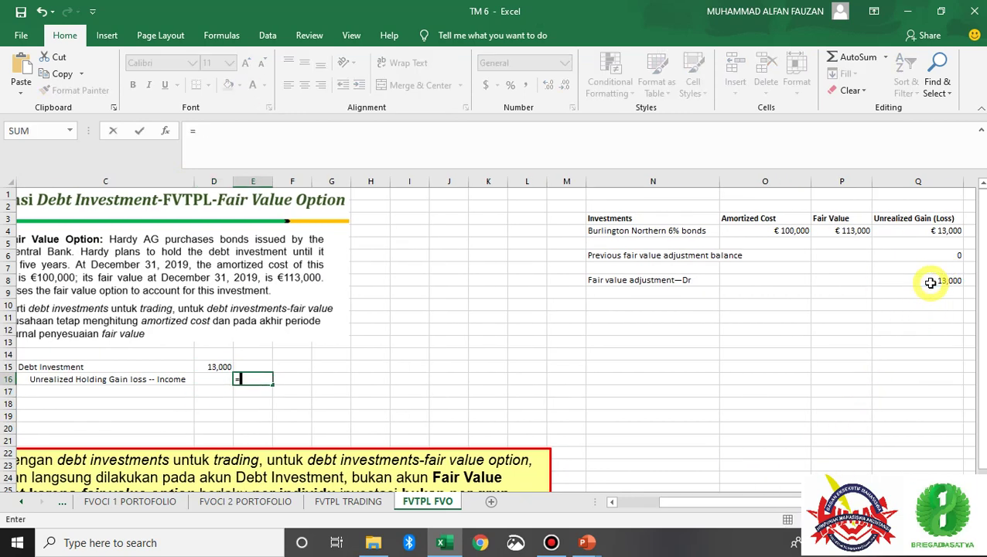
pyautogui.press('Left')
pyautogui.press('Up')
pyautogui.press('Return')
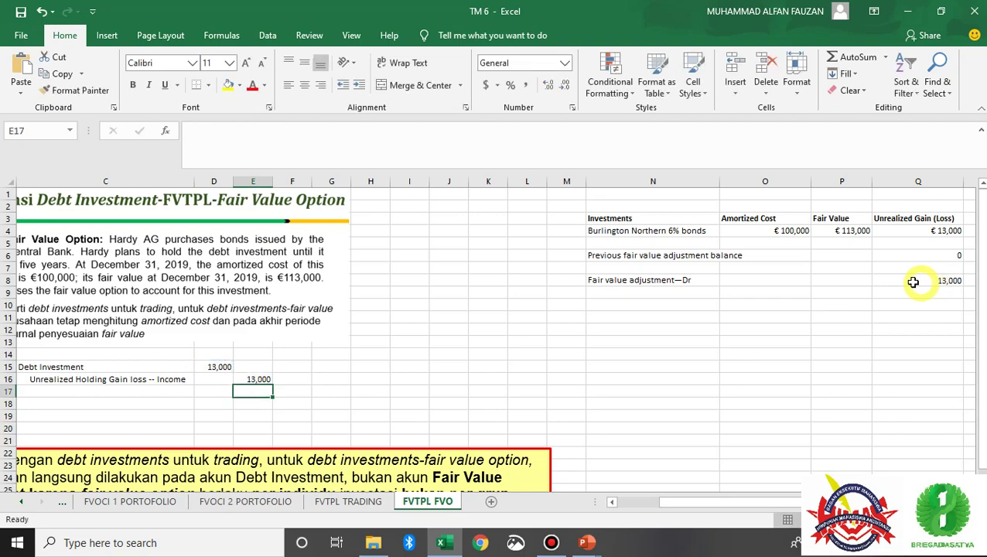
# Remove the words "Fair value" from the label in N8 so it reads "adjustment—Dr"
pyautogui.scroll(-3, 707, 312)
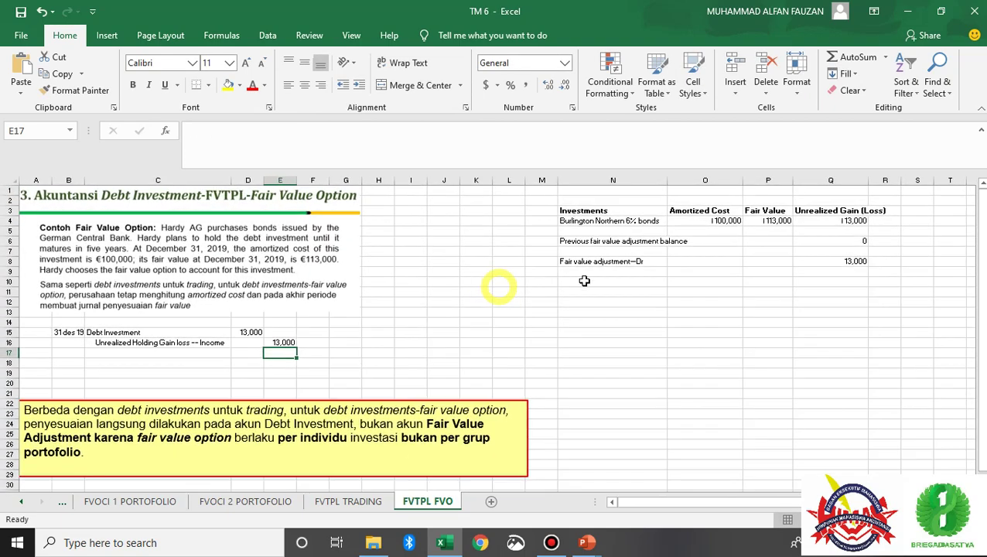
pyautogui.click(594, 263)
pyautogui.click(233, 132)
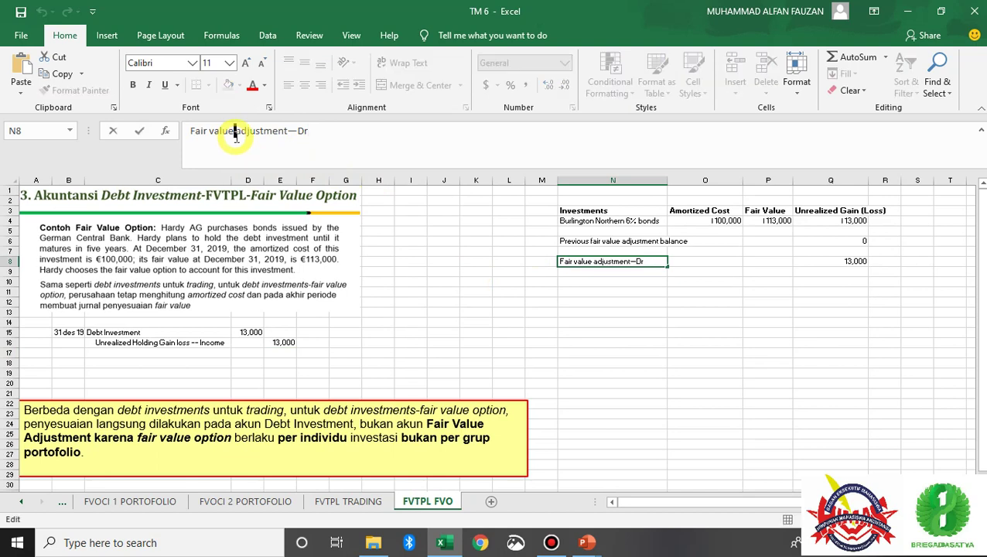
pyautogui.press('BackSpace')
pyautogui.press('BackSpace')
pyautogui.press('BackSpace')
pyautogui.press('BackSpace')
pyautogui.press('BackSpace')
pyautogui.press('BackSpace')
pyautogui.press('BackSpace')
pyautogui.press('BackSpace')
pyautogui.press('BackSpace')
pyautogui.press('BackSpace')
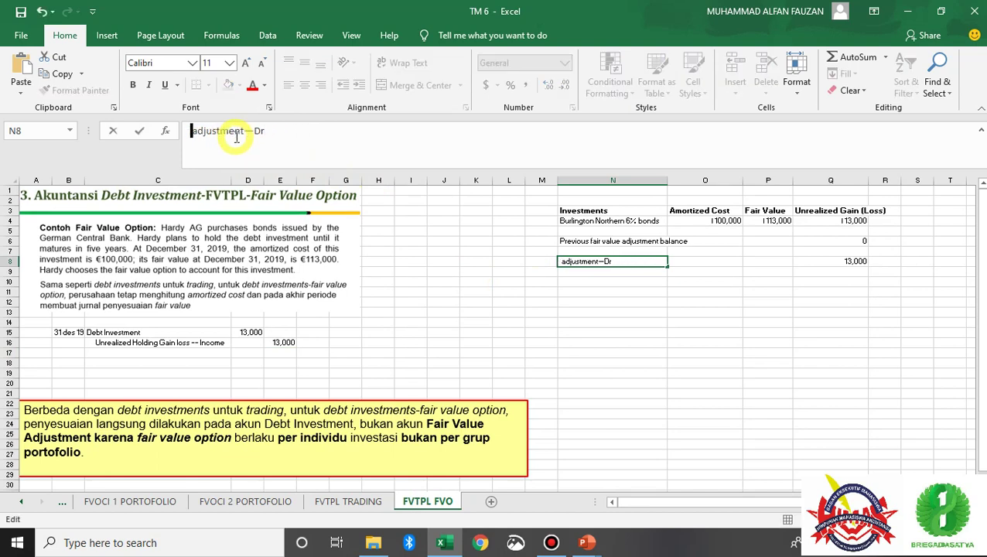
pyautogui.press('Return')
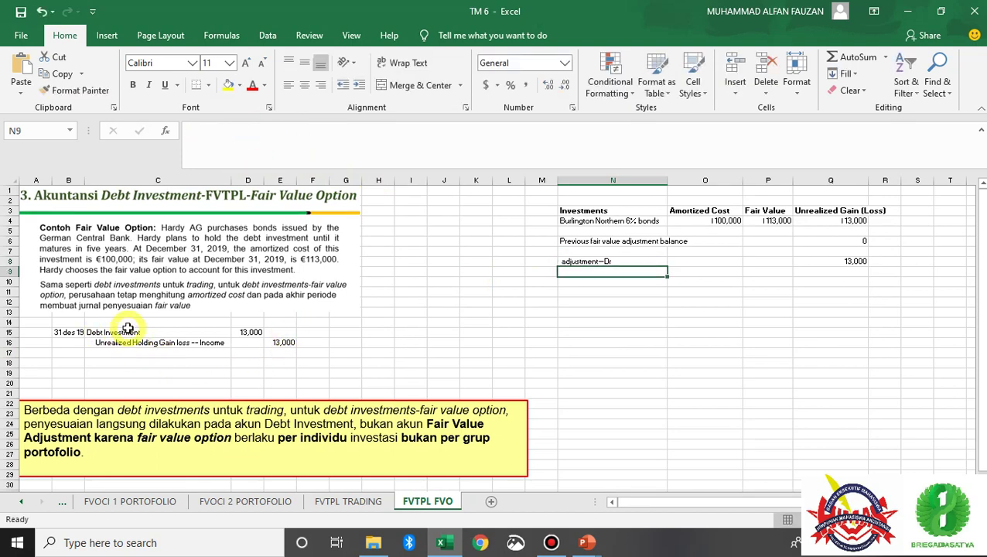
pyautogui.scroll(1, 197, 348)
pyautogui.scroll(1, 197, 349)
pyautogui.scroll(-2, 194, 352)
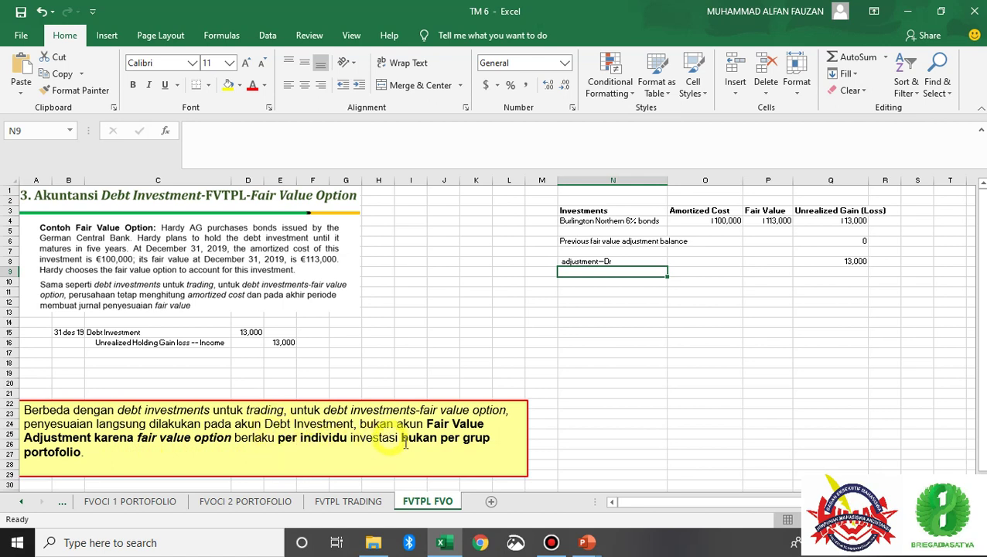
pyautogui.click(506, 352)
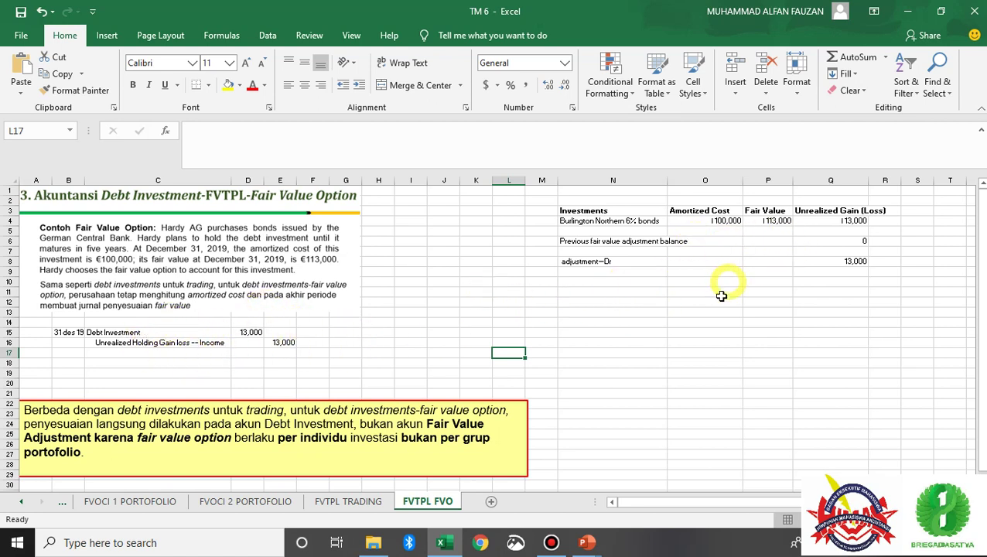
# Copy the fair value adjustment table in N3:Q8 and paste the copy starting at N10
pyautogui.moveTo(590, 210); pyautogui.dragTo(828, 265)
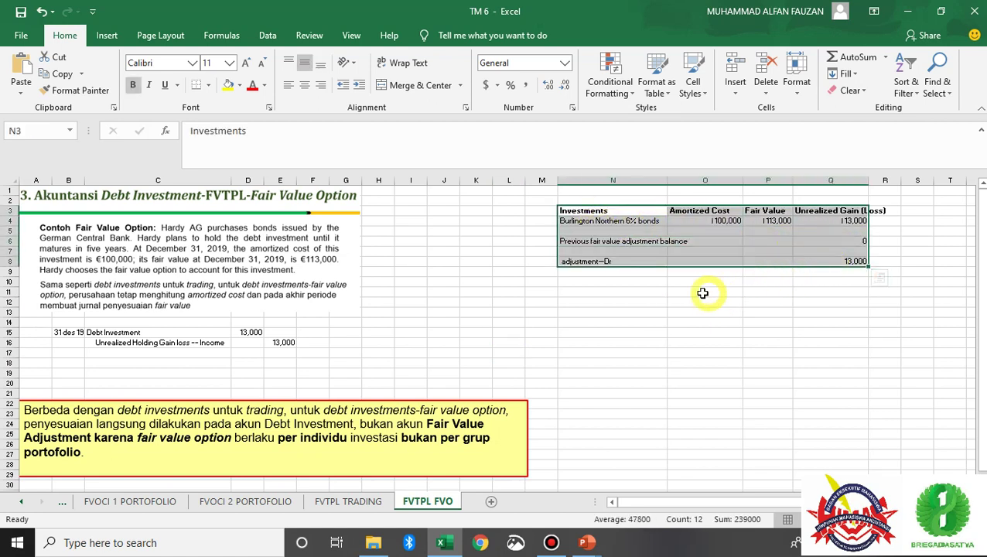
pyautogui.hotkey('ctrl', 'c')
pyautogui.click(591, 283)
pyautogui.hotkey('ctrl', 'v')
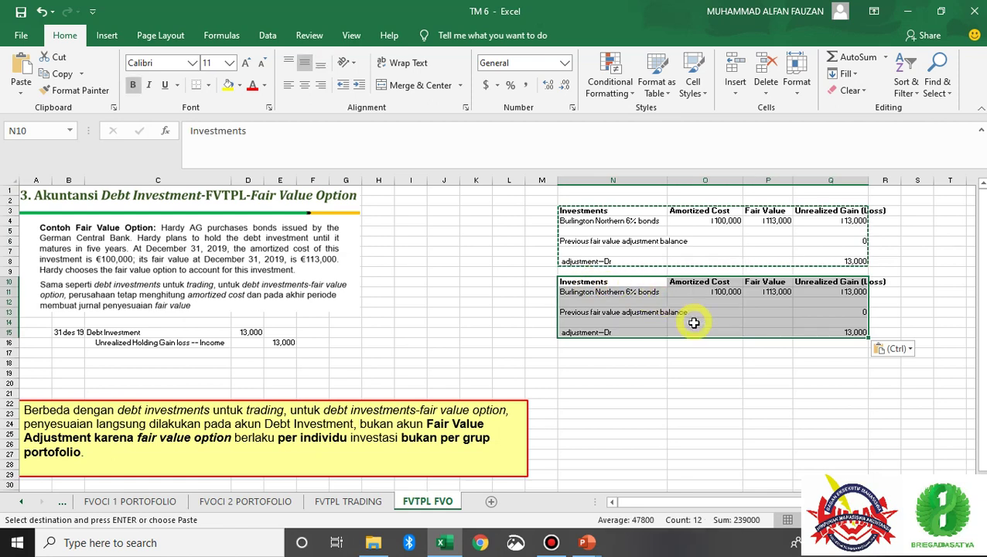
# Set the amortized cost in O11 of the copied table to 90,000
pyautogui.click(630, 293)
pyautogui.click(727, 293)
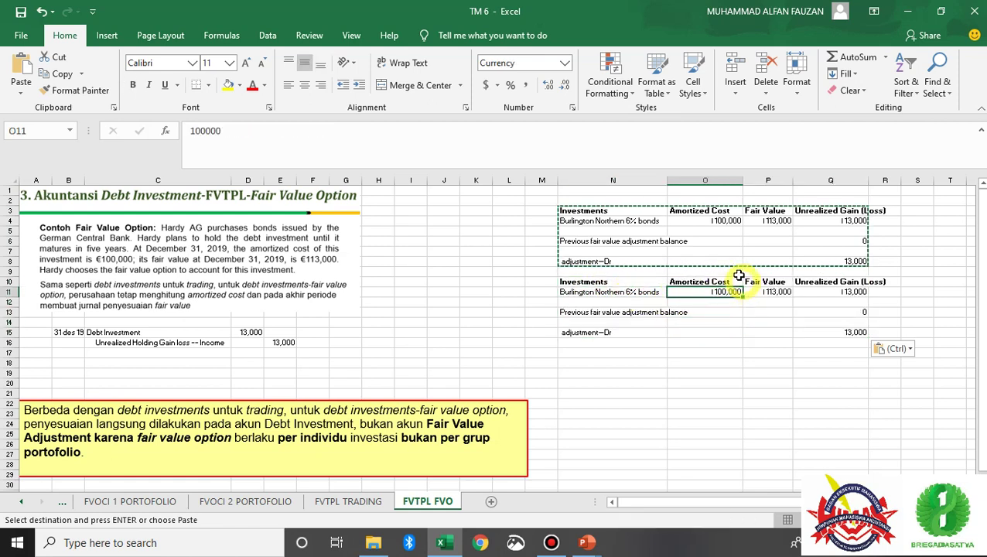
pyautogui.write('90')
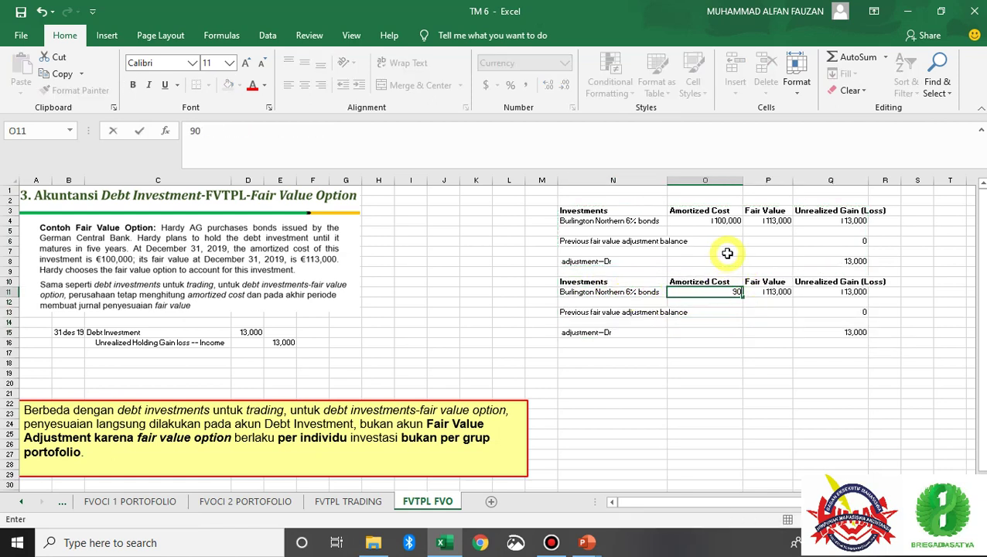
pyautogui.write(',000')
pyautogui.press('Tab')
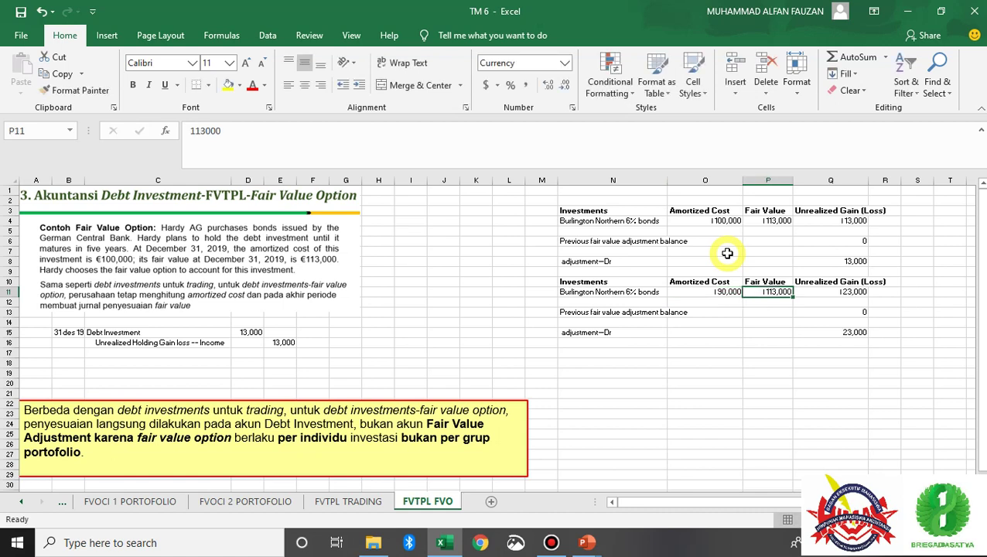
# Enter a fair value of 120,000 in P11 of the copied table
pyautogui.write('120,000')
pyautogui.press('Tab')
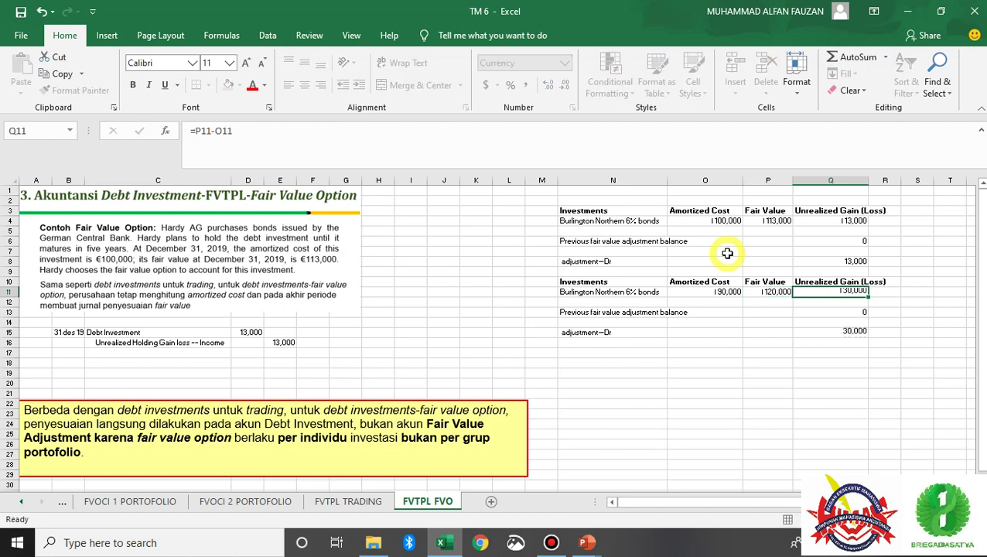
pyautogui.press('Return')
# Replace the fair value in P11 of the copied table with 80,000
pyautogui.press('Left')
pyautogui.press('Left')
pyautogui.press('Right')
pyautogui.press('Right')
pyautogui.press('Up')
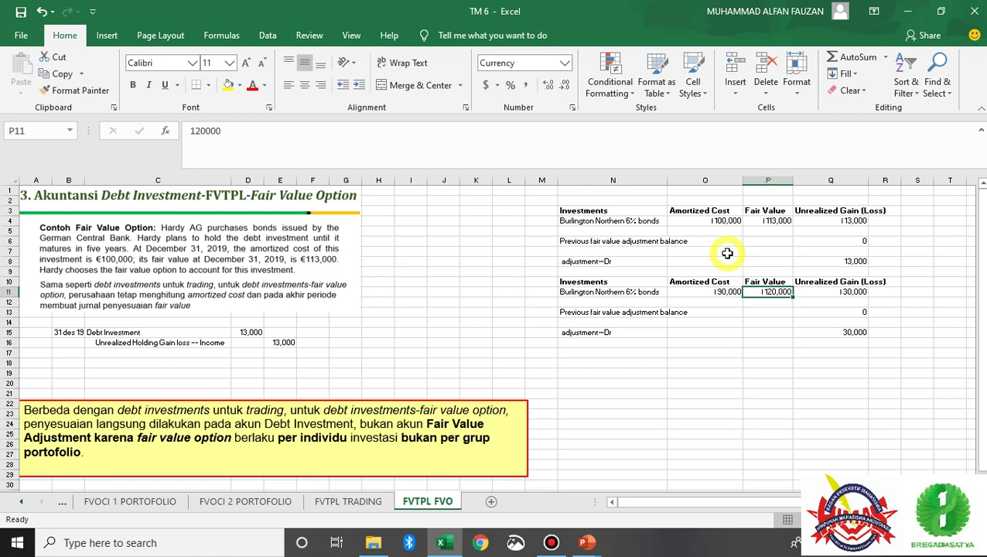
pyautogui.write('80')
pyautogui.press('Tab')
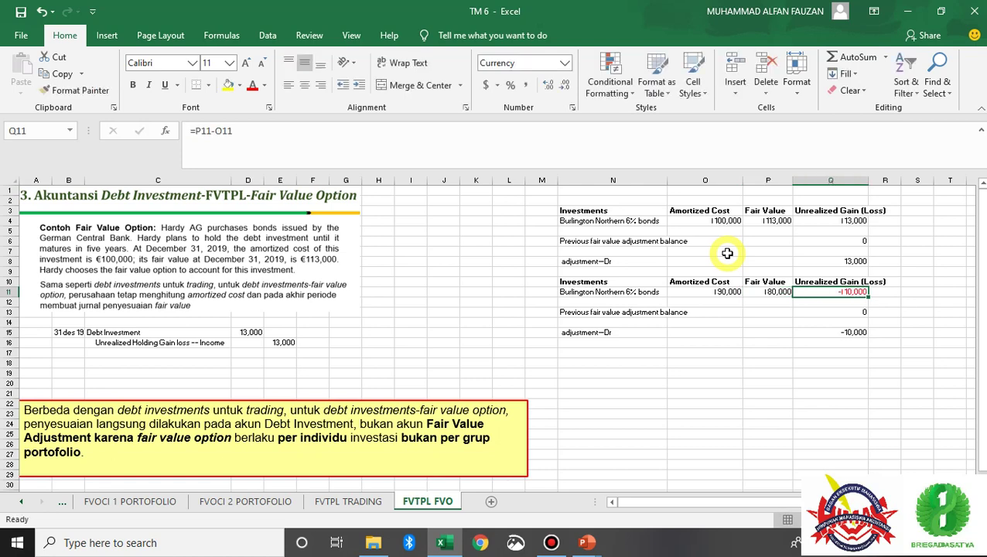
# Replace "Burlington Northern" with "AS corp" in the investment name in N11, keeping "6% bonds"
pyautogui.scroll(2, 746, 227)
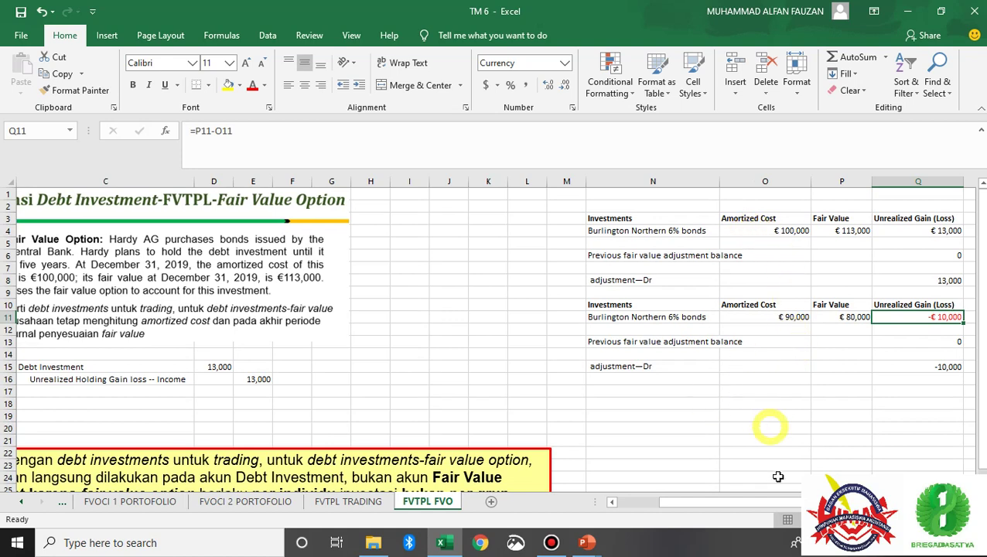
pyautogui.moveTo(734, 507); pyautogui.dragTo(780, 507)
pyautogui.click(920, 365)
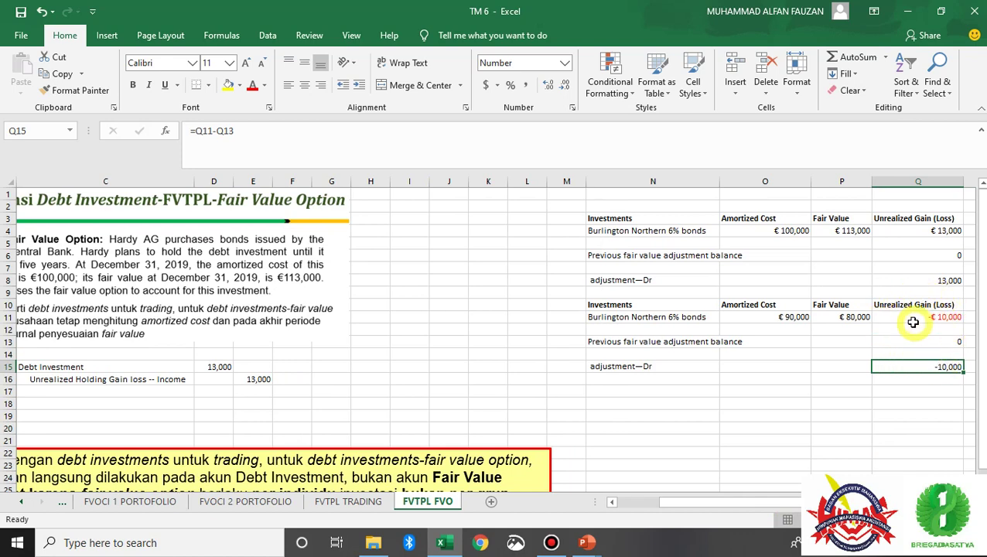
pyautogui.moveTo(785, 504); pyautogui.dragTo(756, 506)
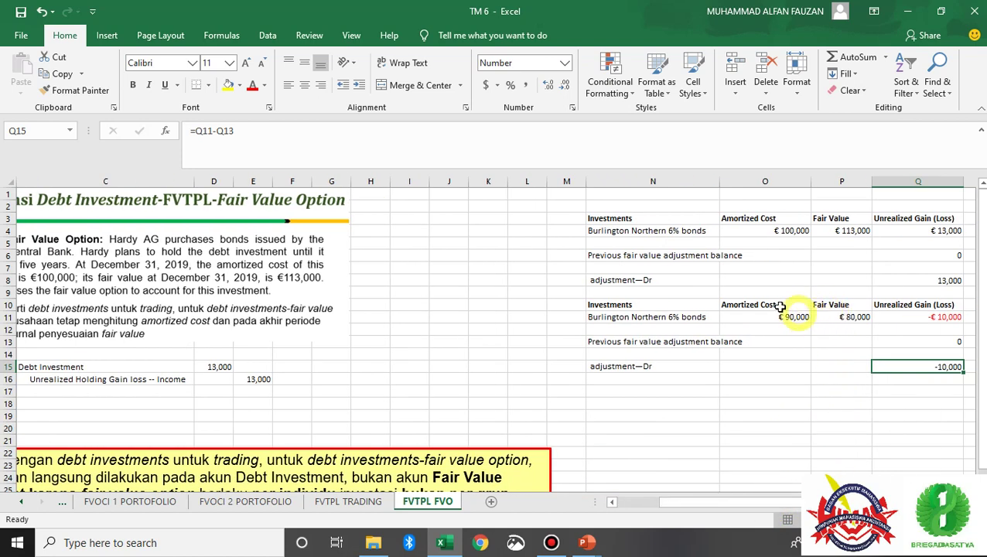
pyautogui.click(646, 316)
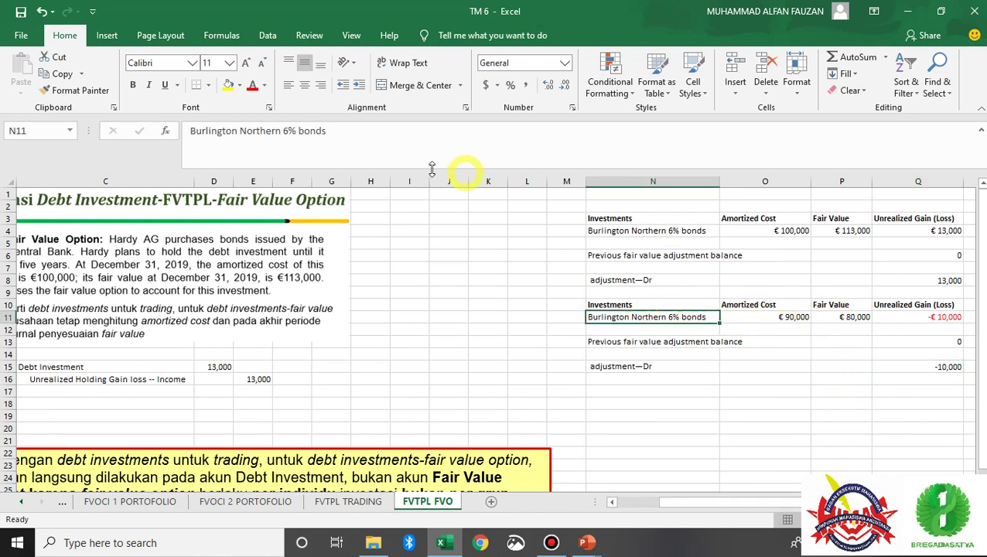
pyautogui.moveTo(282, 131); pyautogui.dragTo(191, 132)
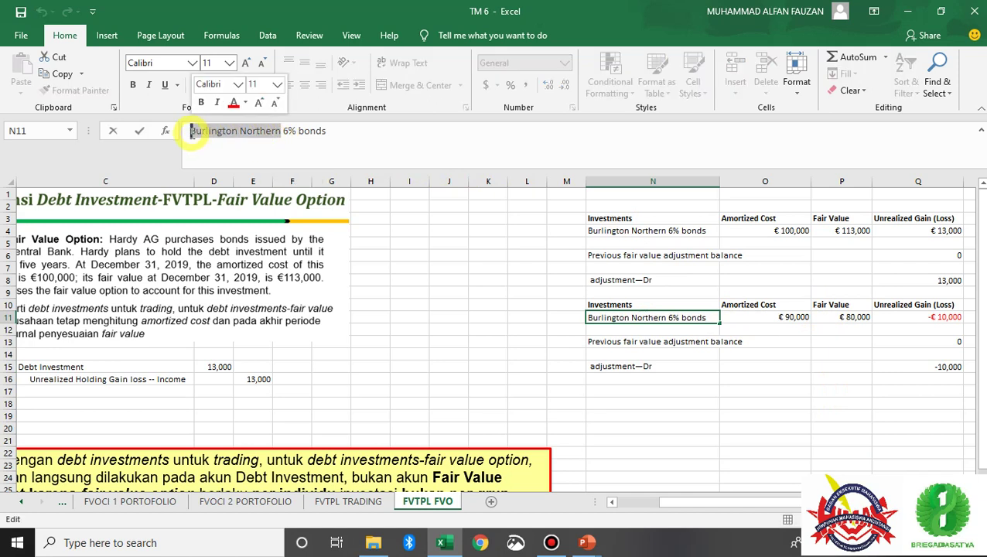
pyautogui.write('AS')
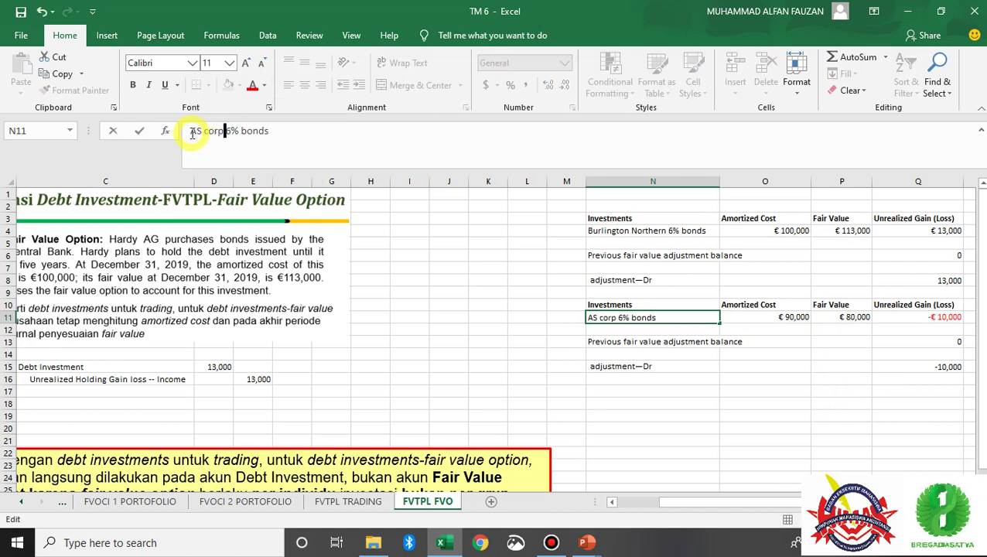
pyautogui.write(' corp')
# Change the adjustment label in N15 to "adjustment Cr"
pyautogui.click(690, 365)
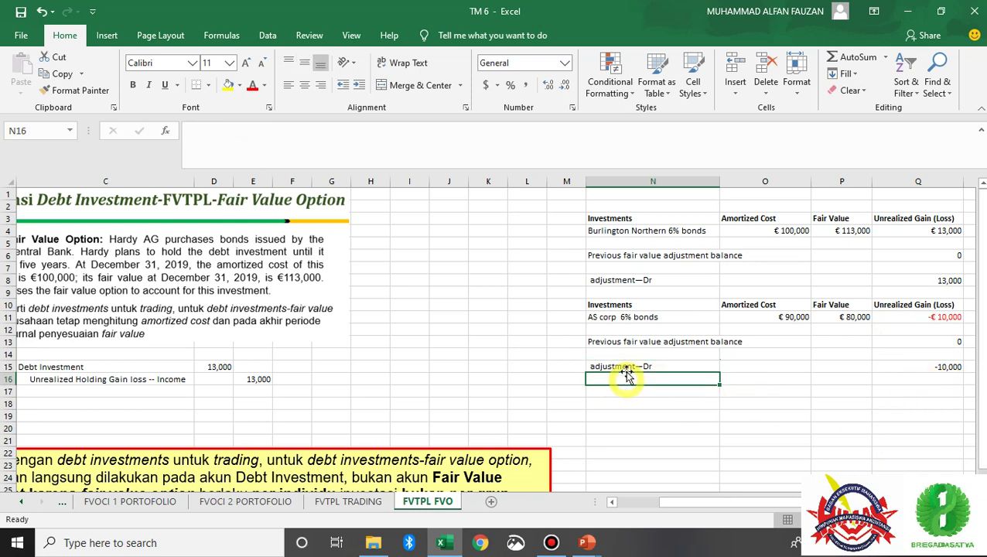
pyautogui.click(293, 129)
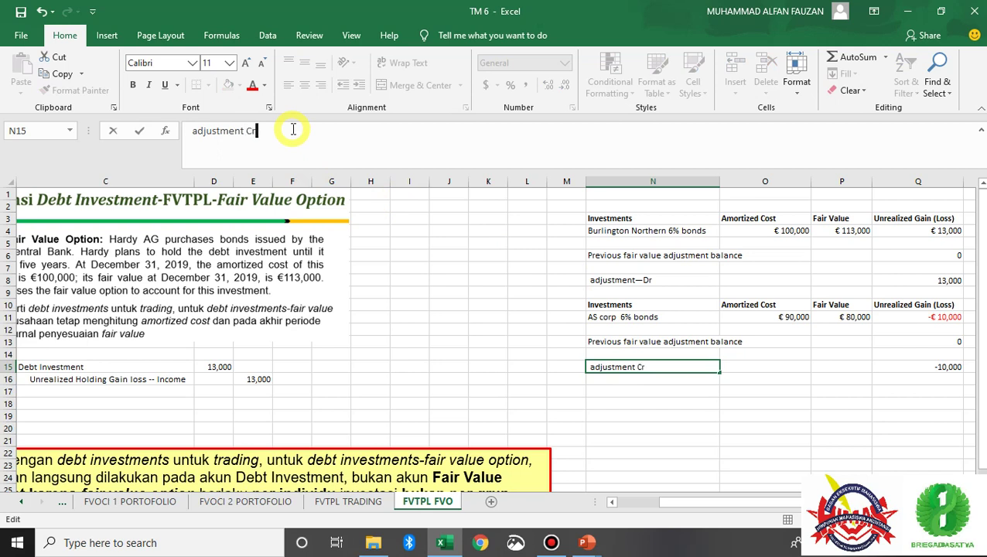
pyautogui.press('Tab')
# Replace the adjustment formula in Q15 with the positive amount 10,000
pyautogui.press('Tab')
pyautogui.press('Tab')
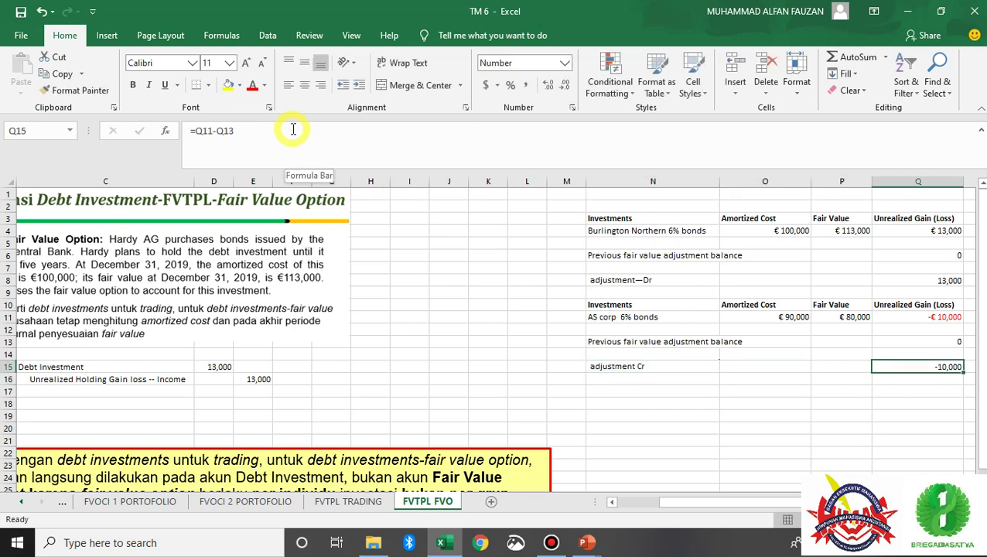
pyautogui.write('=')
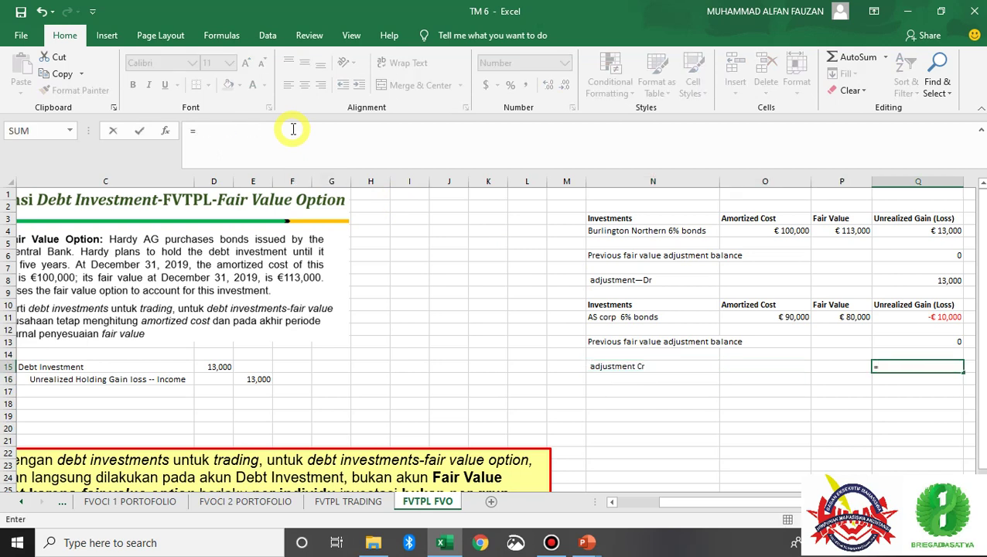
pyautogui.press('BackSpace')
pyautogui.write('1')
pyautogui.write('0,000')
pyautogui.press('Tab')
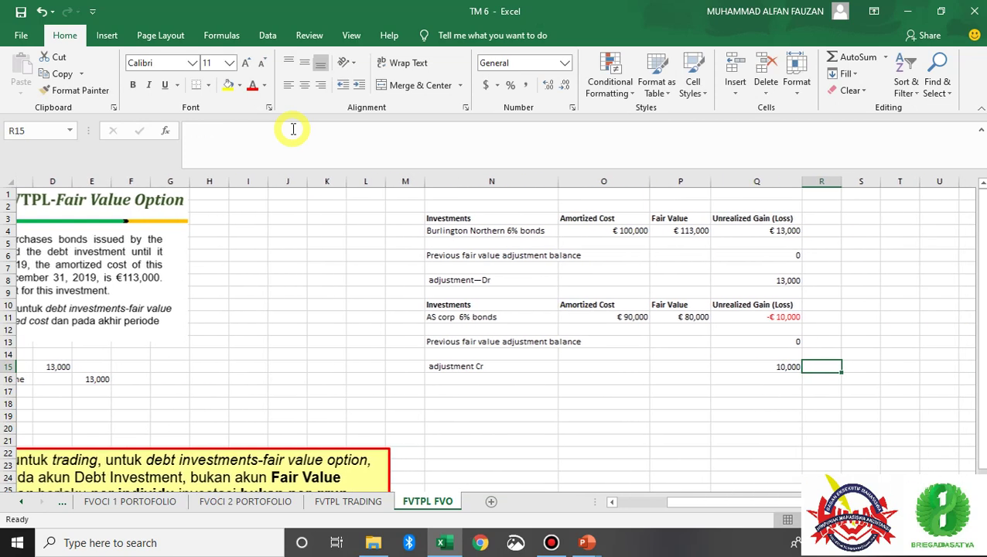
# Start a second journal entry in C18 by linking its debit account to the unrealized holding gain/loss account with =C16
pyautogui.moveTo(726, 512); pyautogui.dragTo(595, 512)
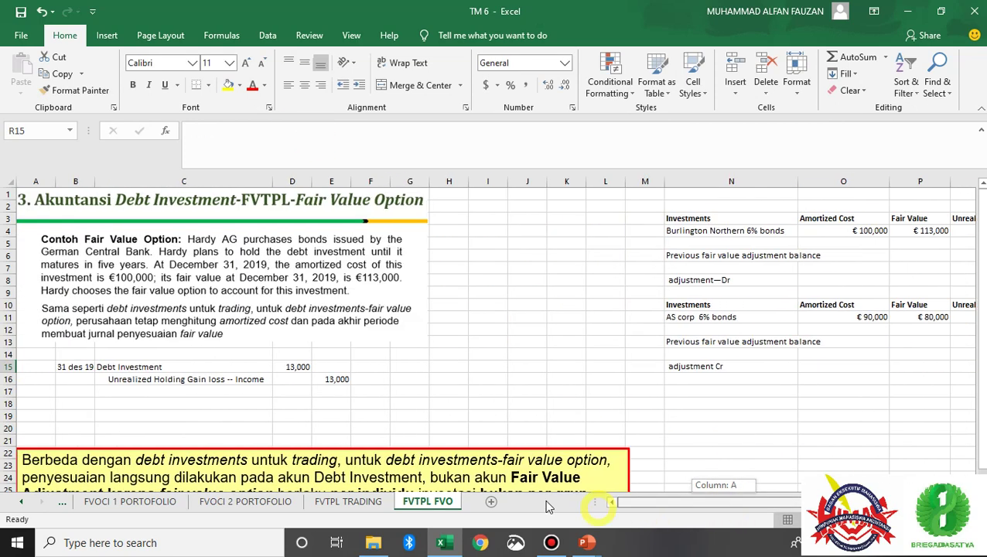
pyautogui.click(126, 404)
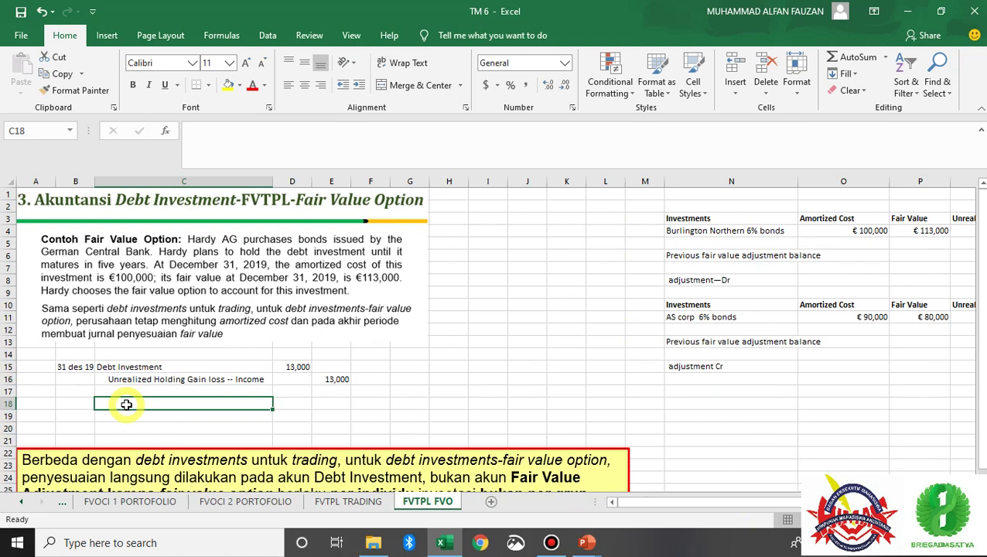
pyautogui.write('=')
pyautogui.press('Up')
pyautogui.press('Up')
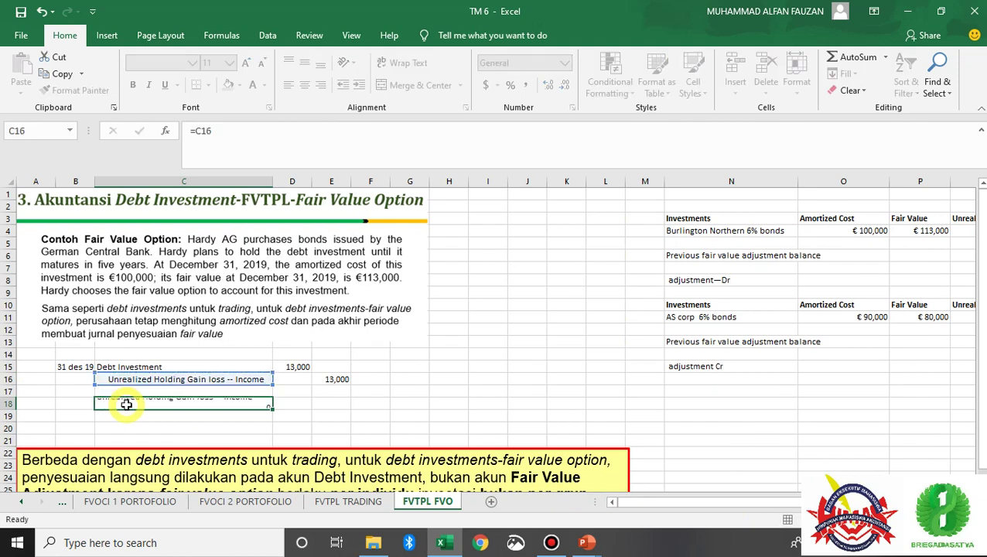
pyautogui.press('Return')
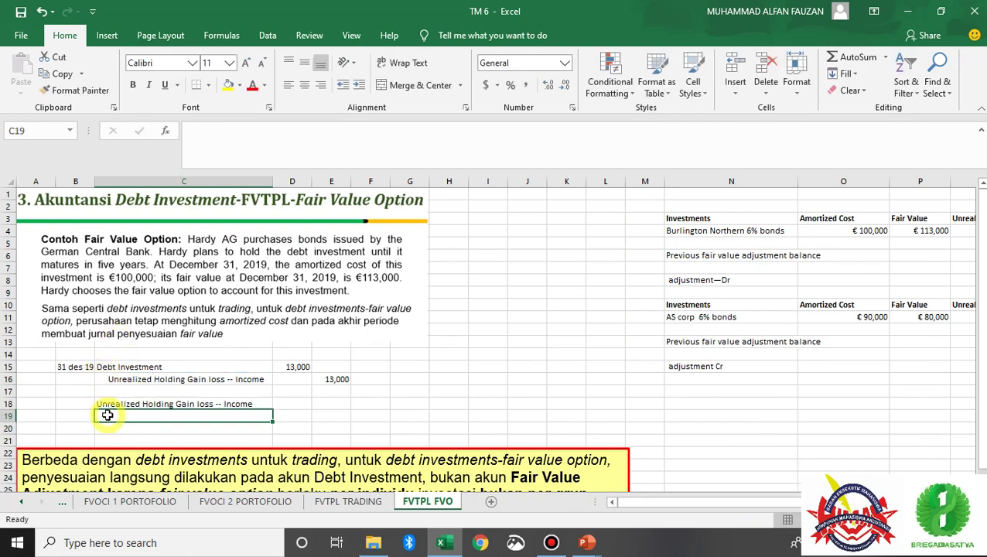
# Link the credit account in C19 to Debt Investment with =C15 and indent it
pyautogui.write('=')
pyautogui.press('Up')
pyautogui.press('Up')
pyautogui.press('Up')
pyautogui.press('Up')
pyautogui.press('Return')
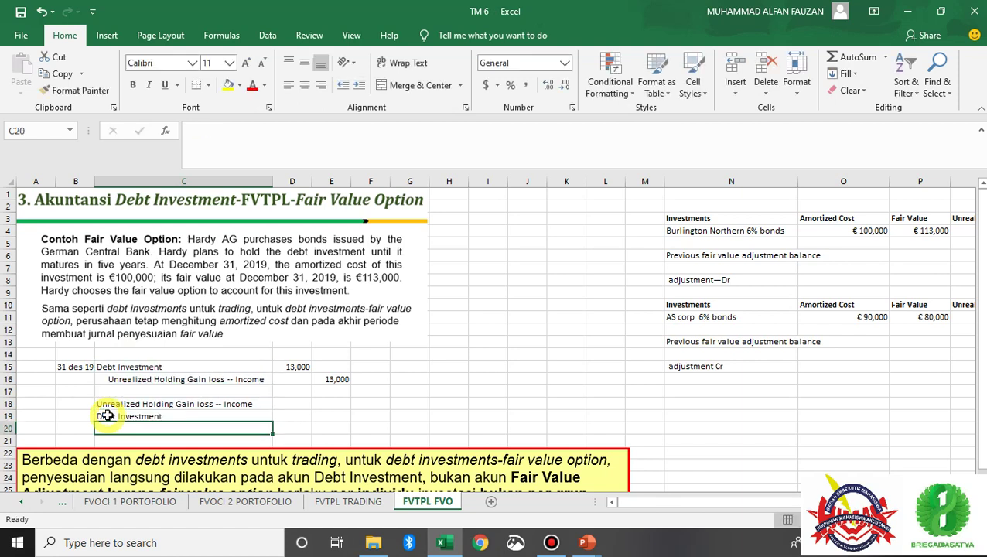
pyautogui.click(167, 418)
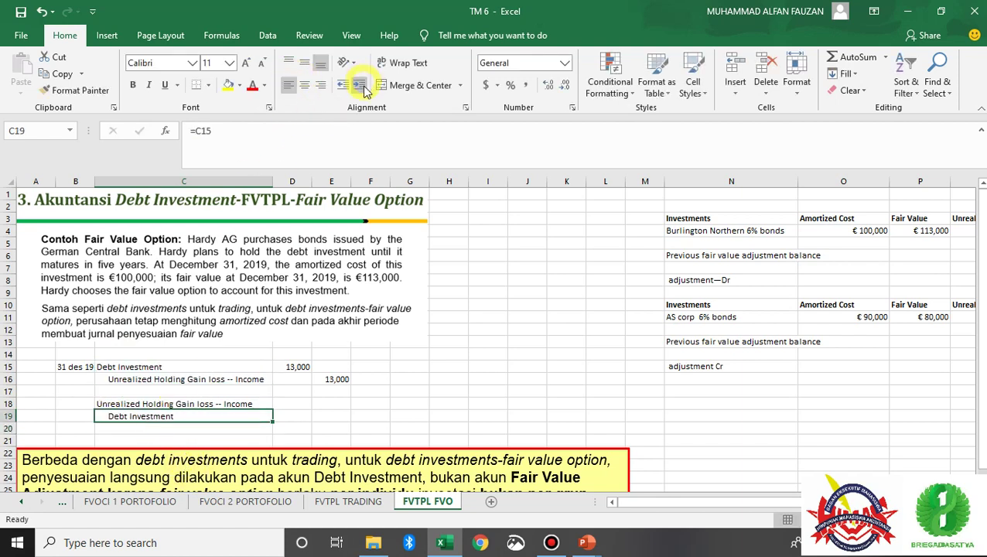
# Link the debit amount in D18 to the second table's adjustment with =Q15
pyautogui.click(288, 401)
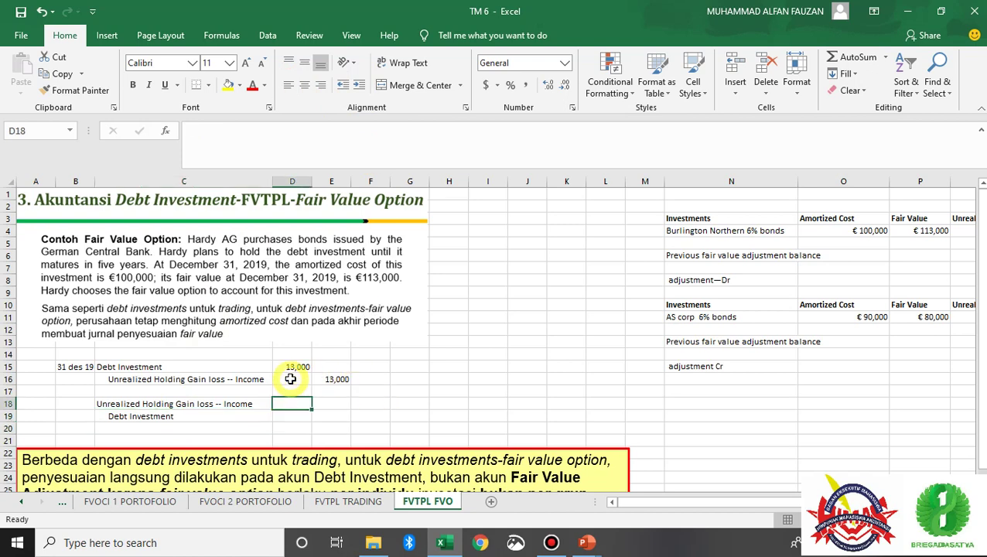
pyautogui.write('=')
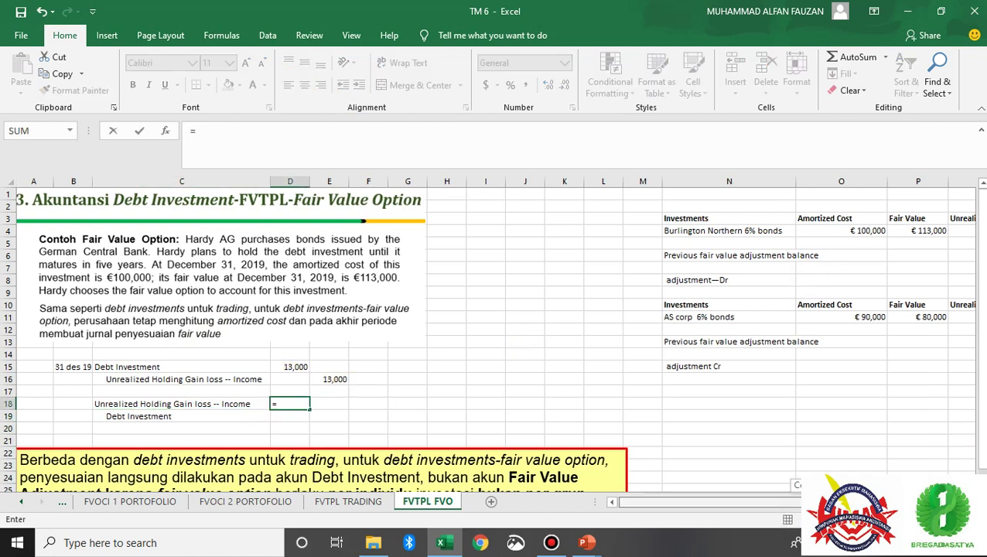
pyautogui.hscroll(2, 909, 454)
pyautogui.click(928, 367)
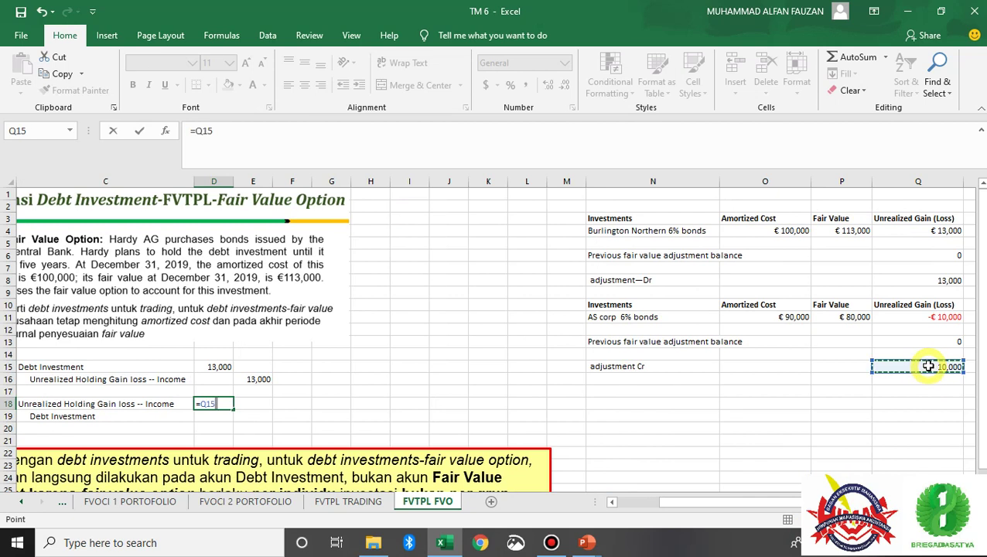
pyautogui.press('Return')
# Set the Debt Investment credit amount in E19 equal to the debit amount with =D18
pyautogui.press('Right')
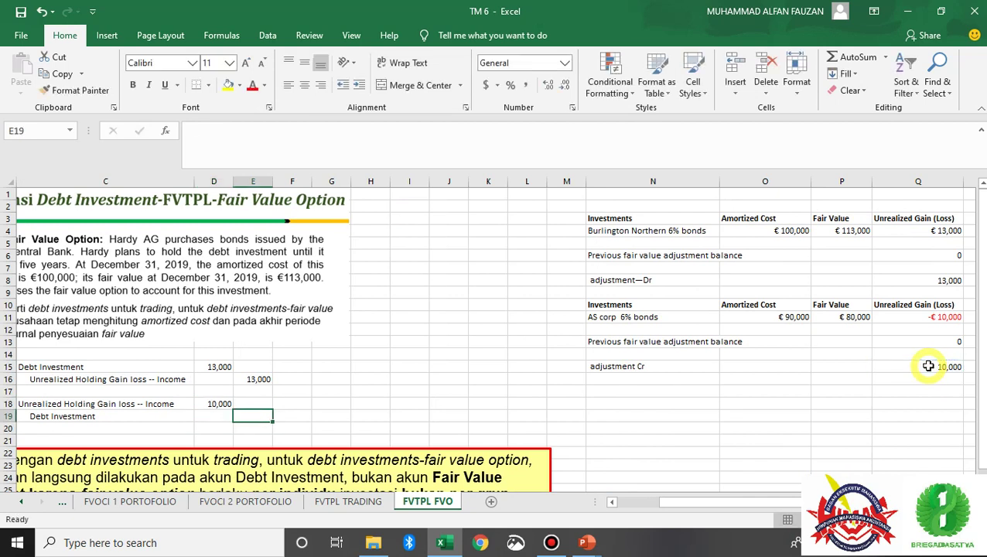
pyautogui.write('=')
pyautogui.press('Left')
pyautogui.press('Up')
pyautogui.press('Return')
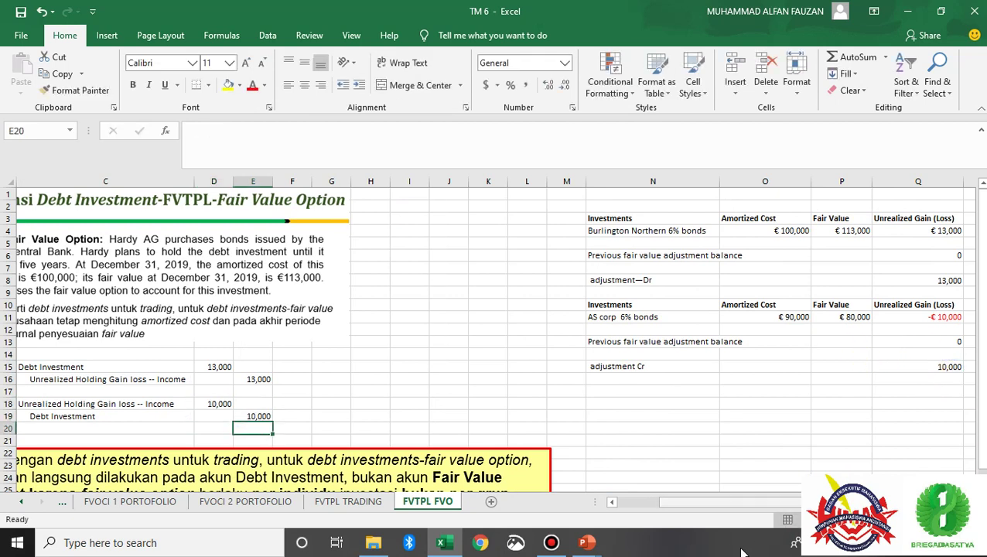
pyautogui.moveTo(675, 502); pyautogui.dragTo(611, 502)
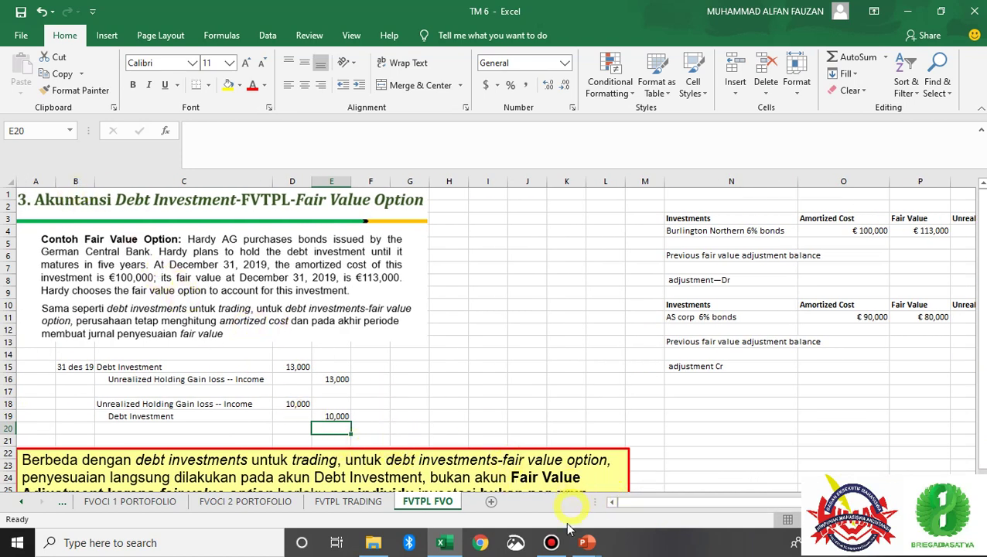
pyautogui.click(551, 542)
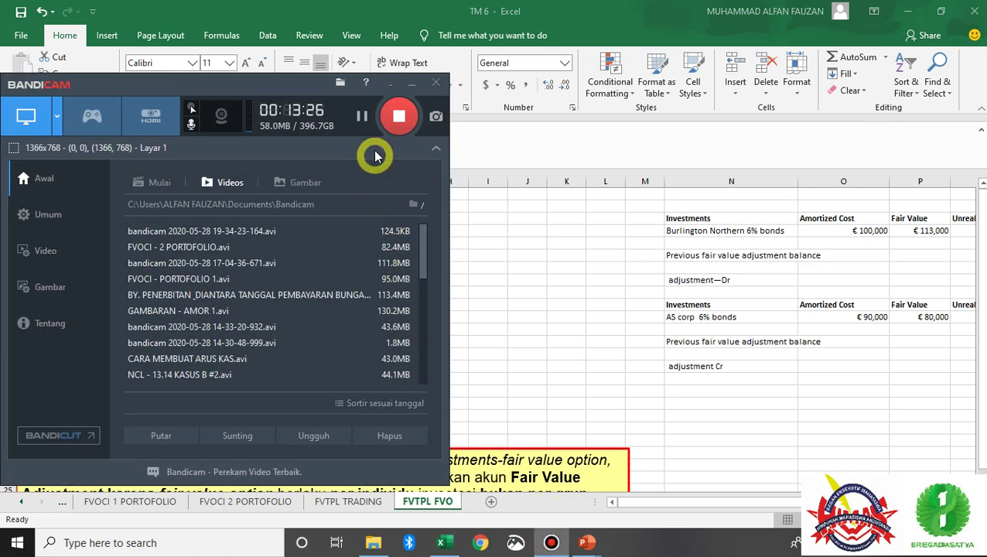